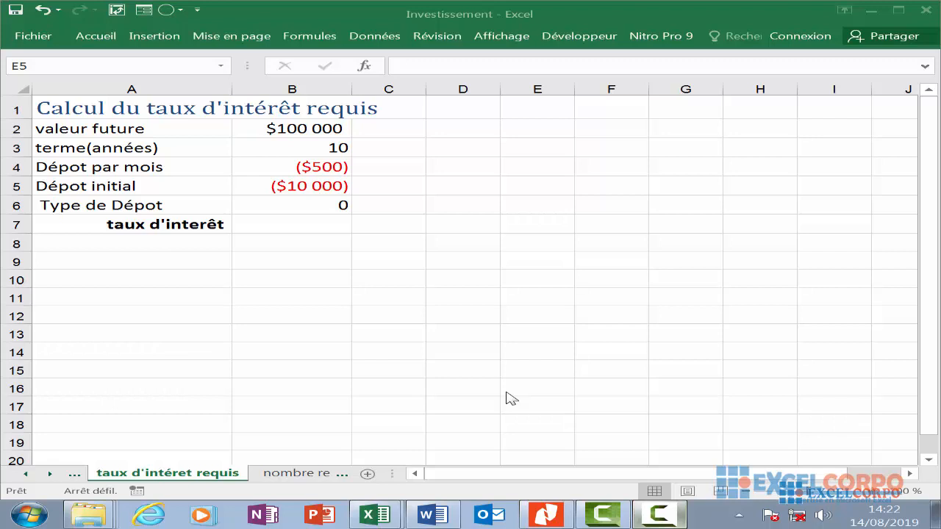
- Review the input labels listed in column A of the interest-rate worksheet
double_click(107, 127)
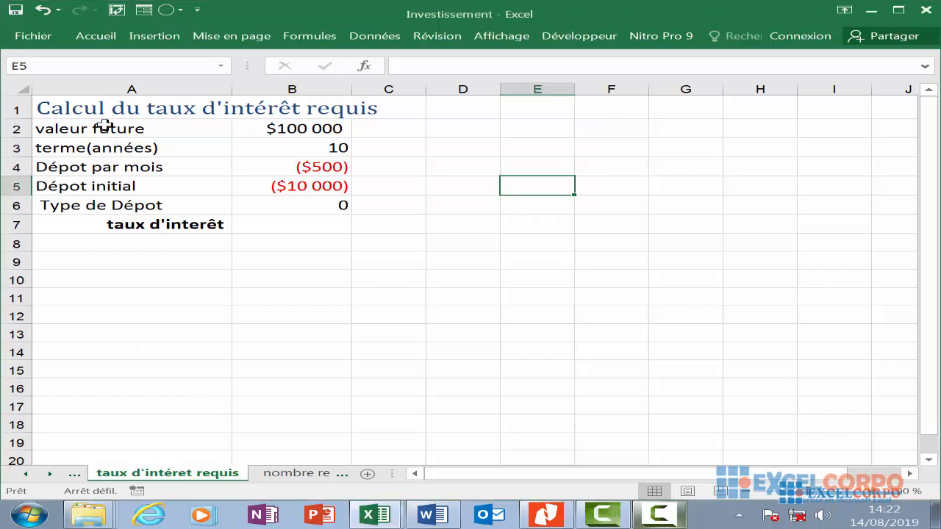
click(106, 127)
click(111, 148)
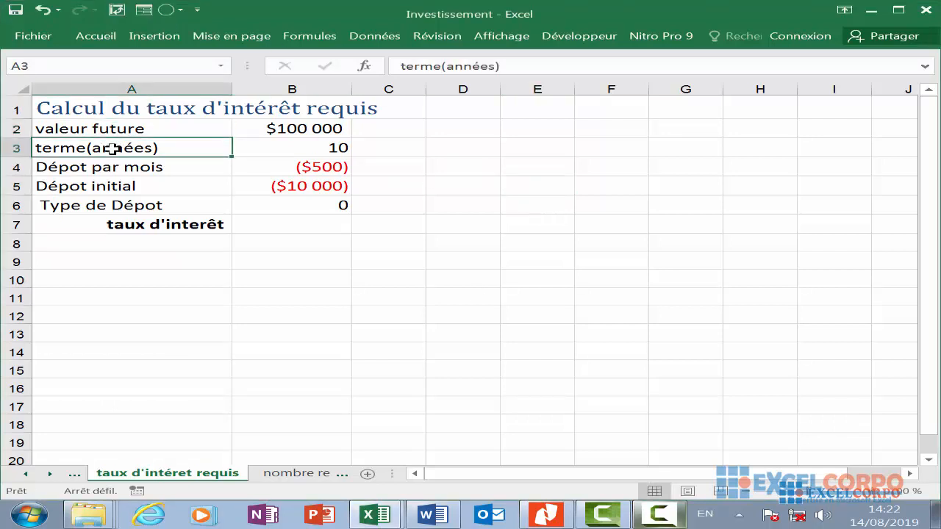
click(106, 167)
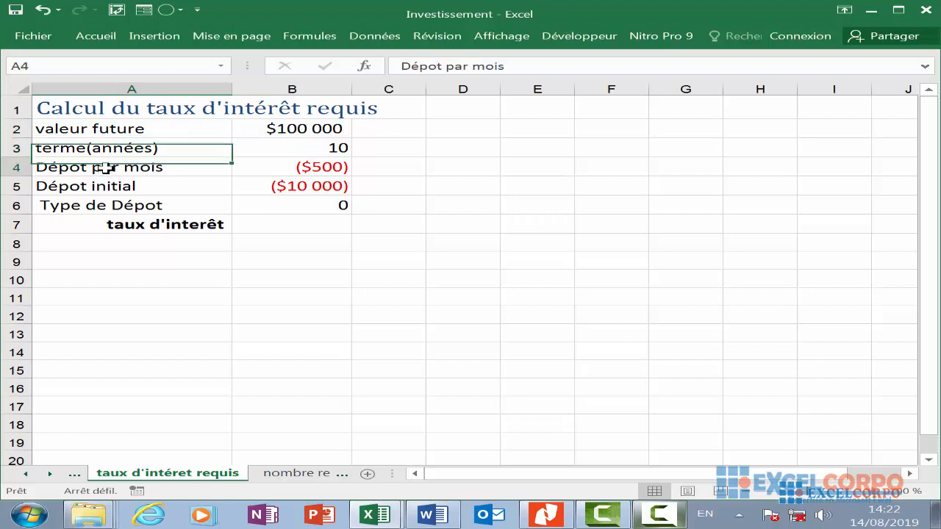
click(113, 189)
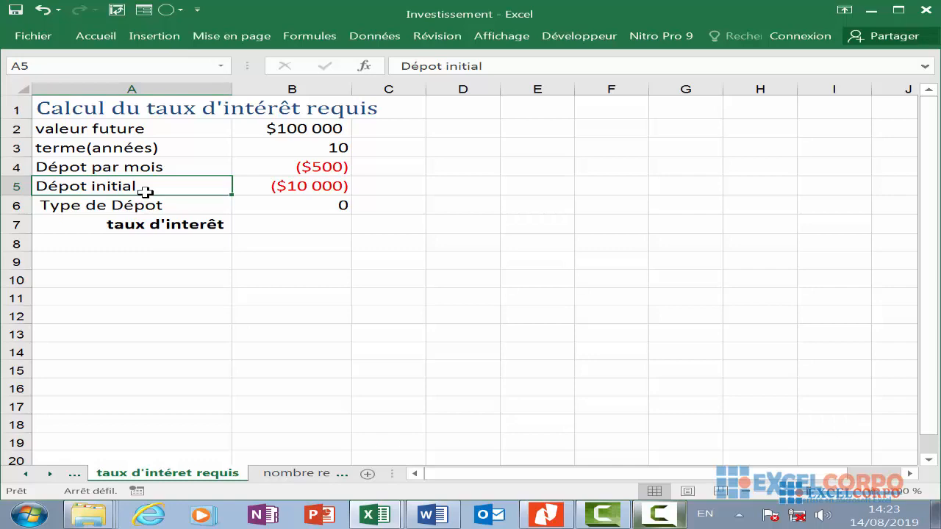
scroll(146, 192, down, 1)
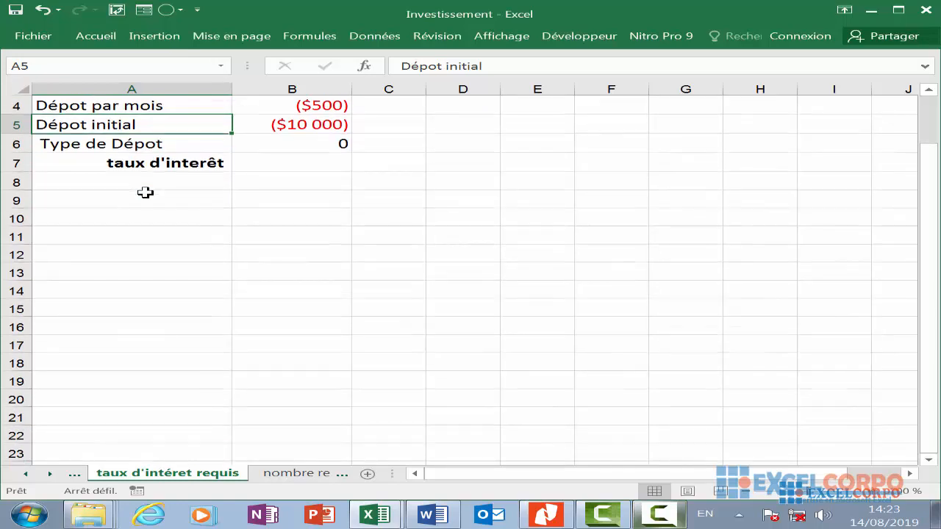
scroll(145, 192, up, 1)
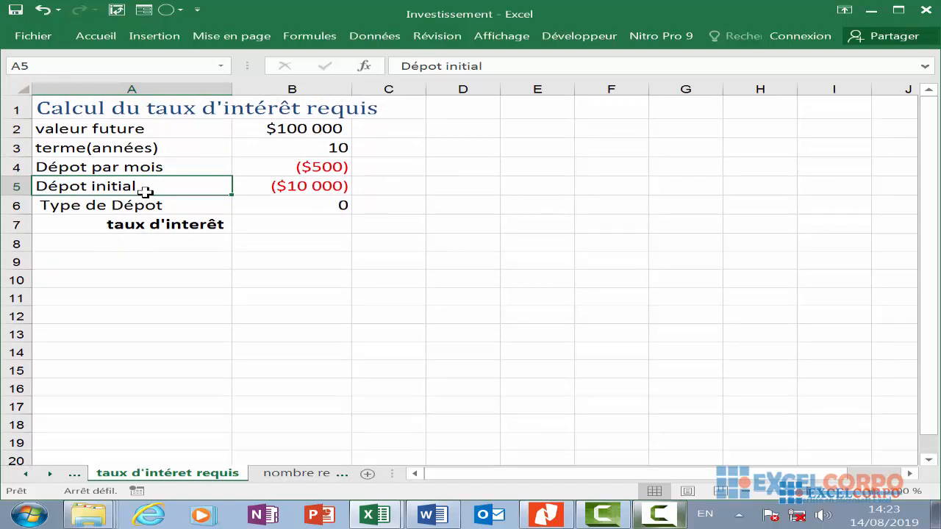
- Inspect the underlying values of the future value, monthly deposit and initial deposit cells in column B
click(259, 127)
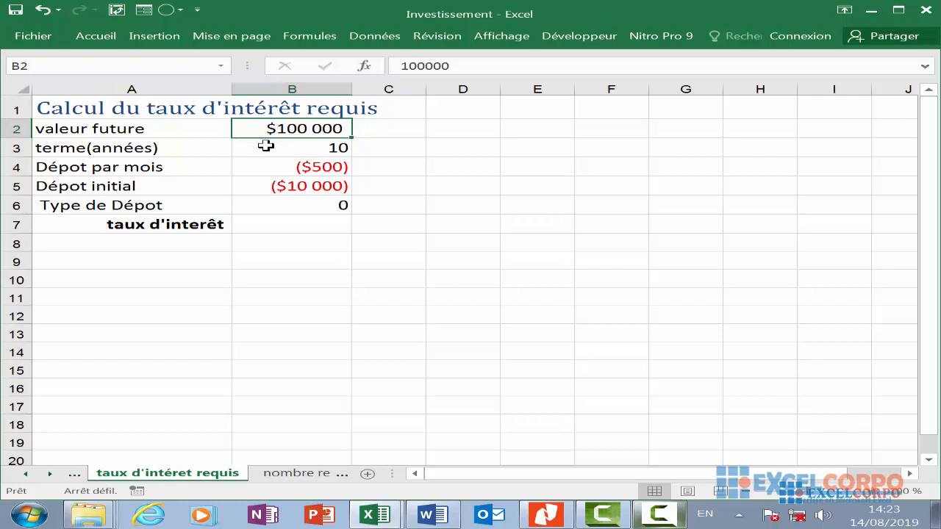
click(316, 163)
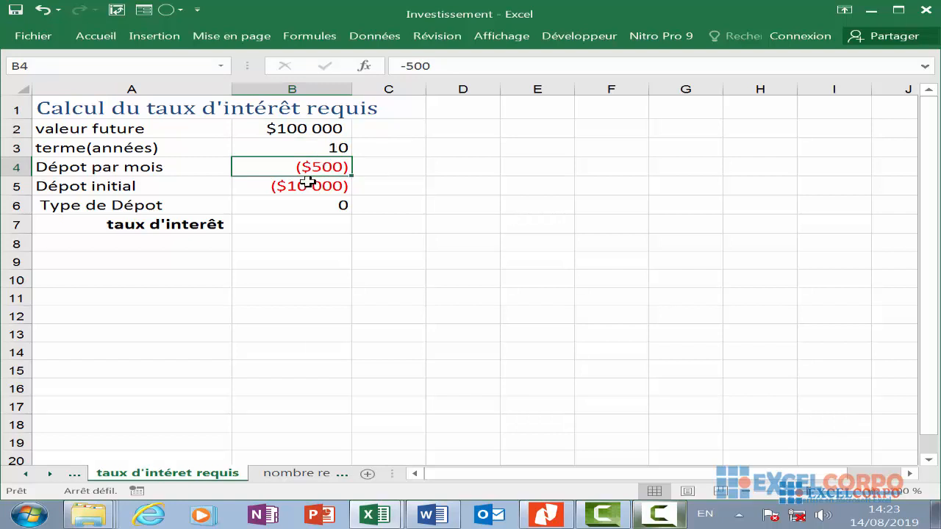
click(309, 184)
click(318, 169)
click(380, 257)
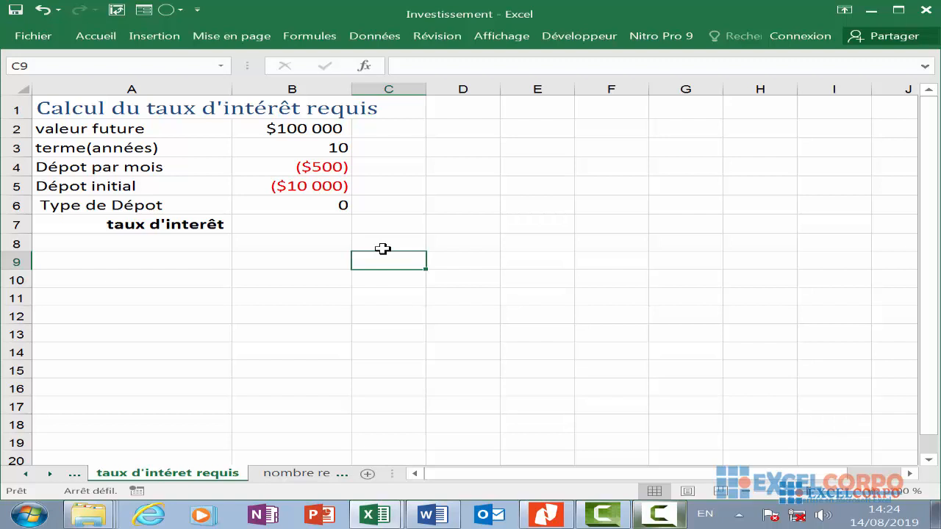
- Open the TAUX function's arguments for B9 from the Finances category and examine each argument's description, then close the dialog
click(294, 263)
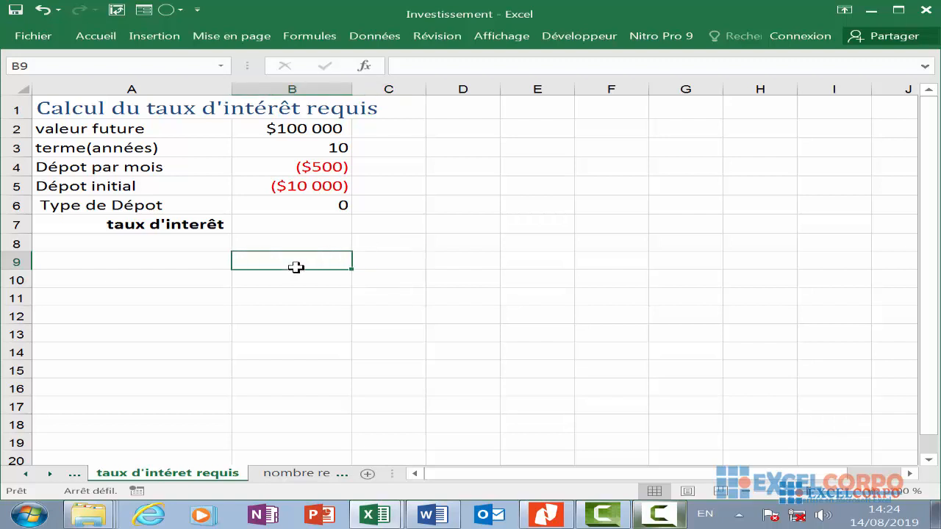
click(366, 66)
click(206, 337)
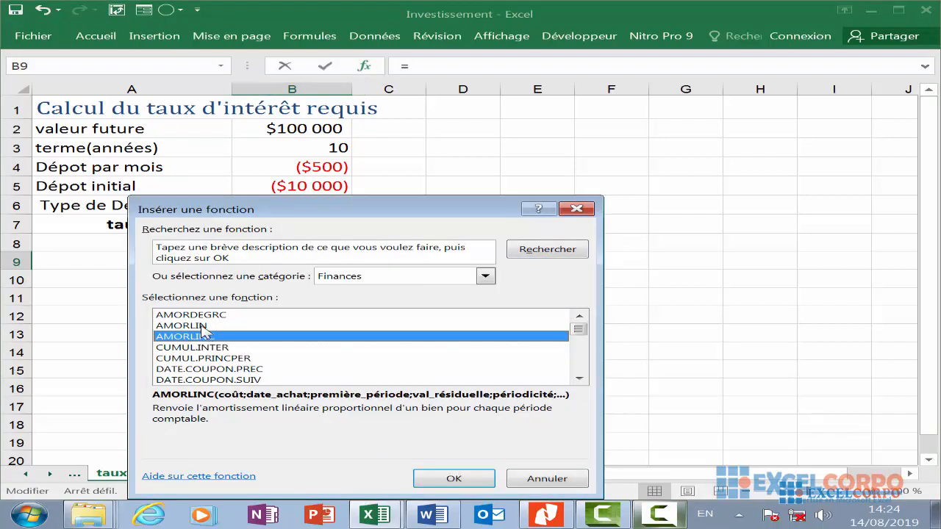
key(t)
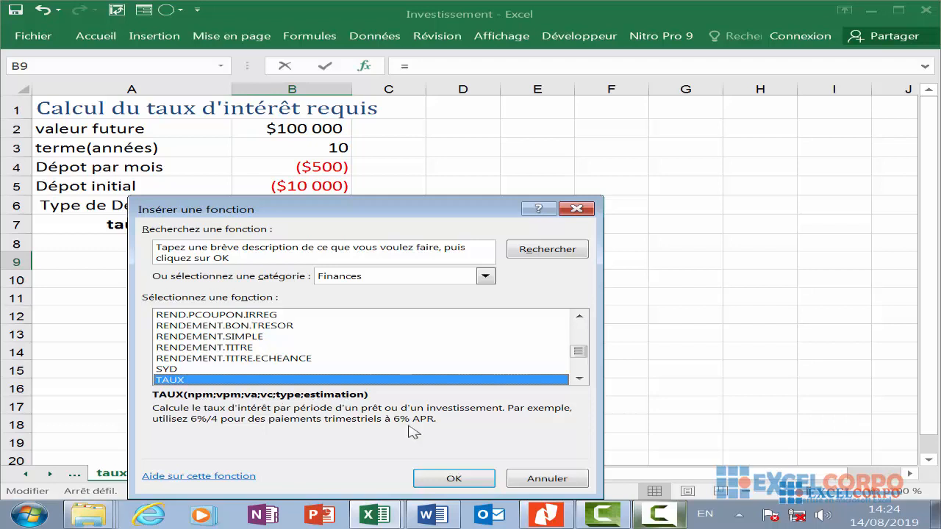
click(463, 478)
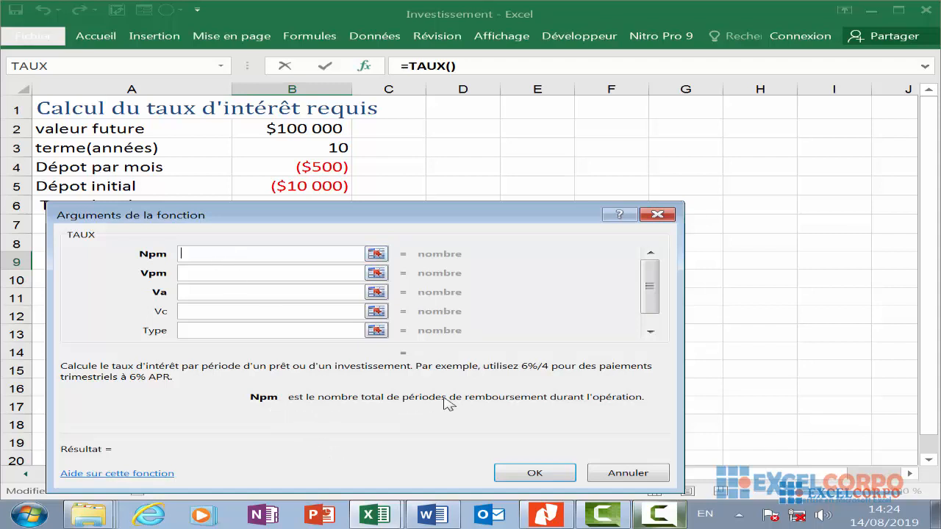
click(190, 272)
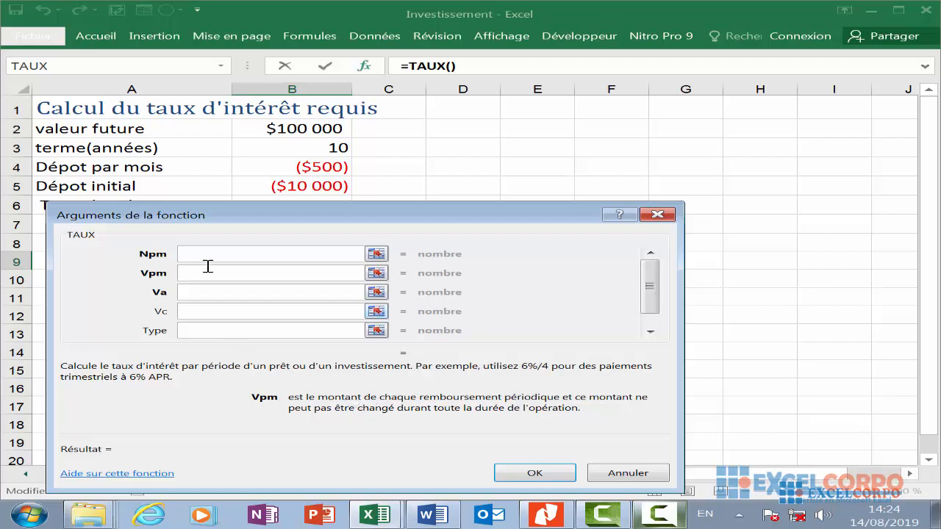
click(194, 296)
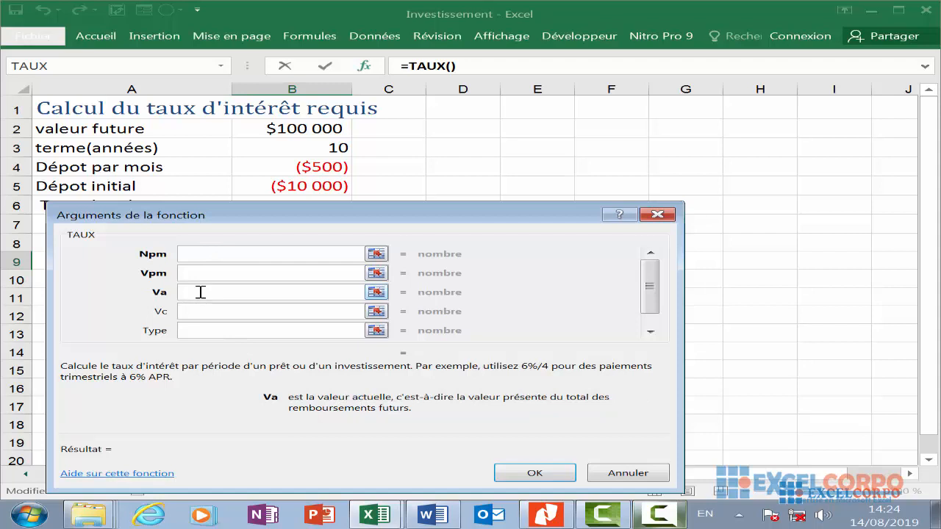
click(209, 314)
click(200, 330)
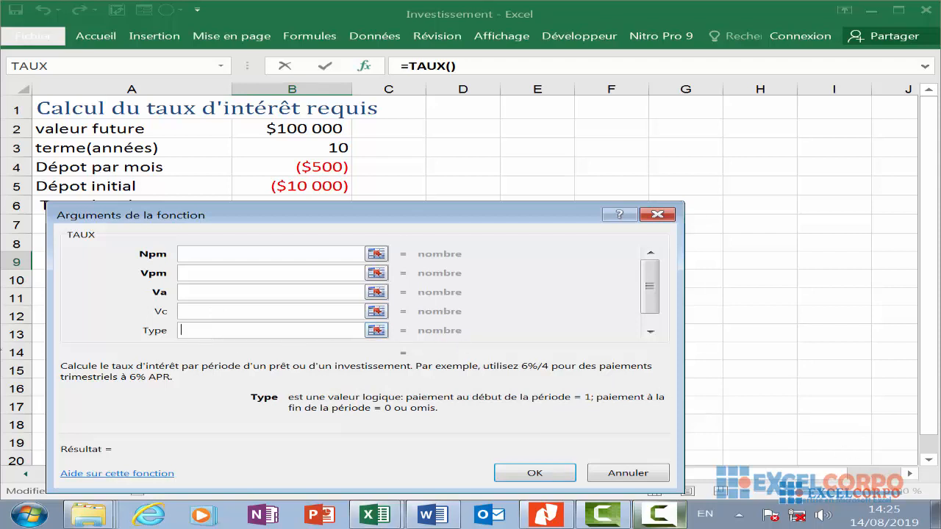
scroll(147, 279, down, 3)
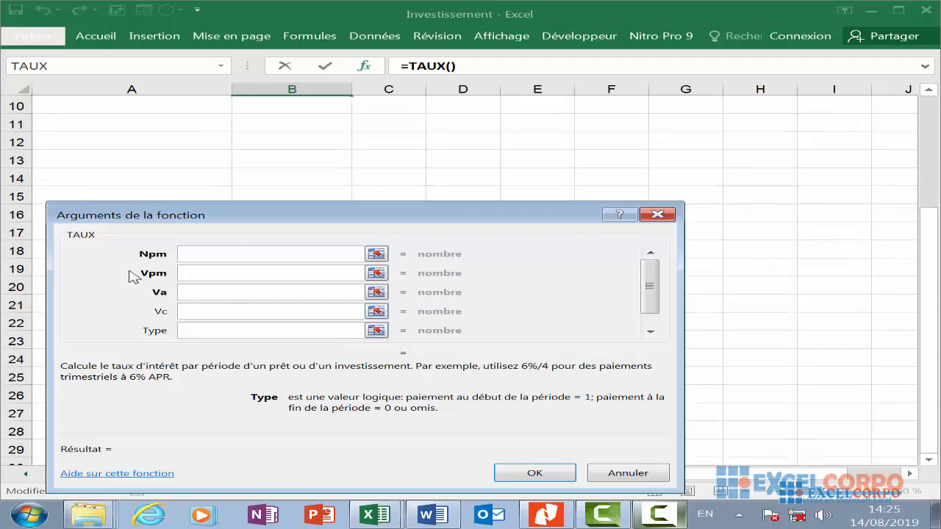
scroll(154, 288, up, 3)
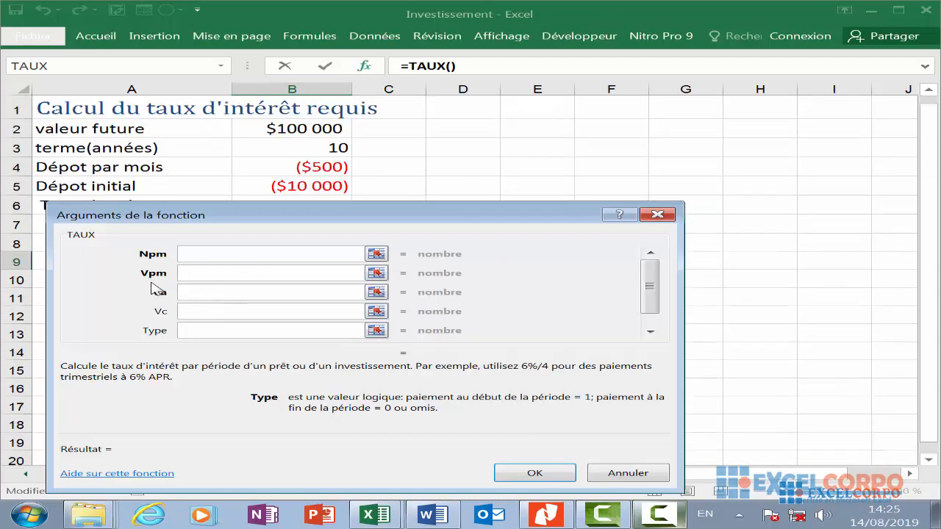
click(657, 214)
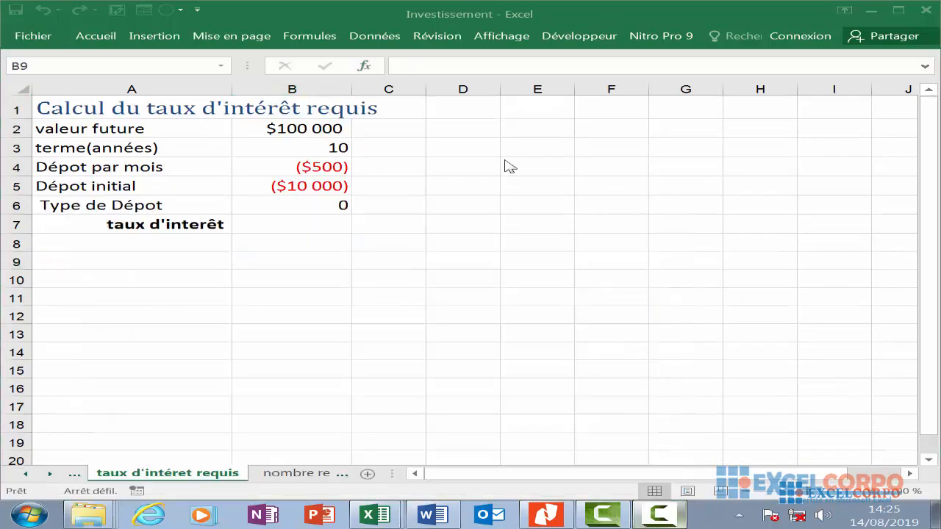
click(366, 68)
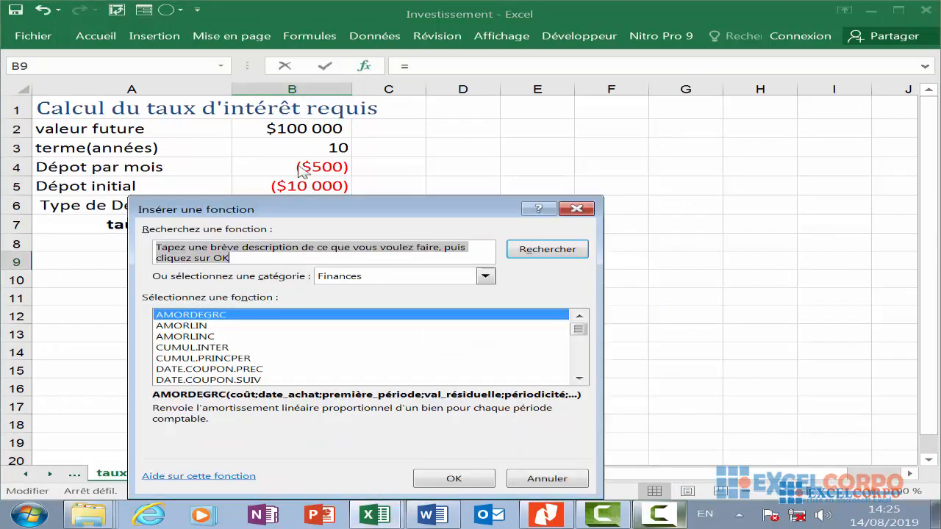
click(179, 328)
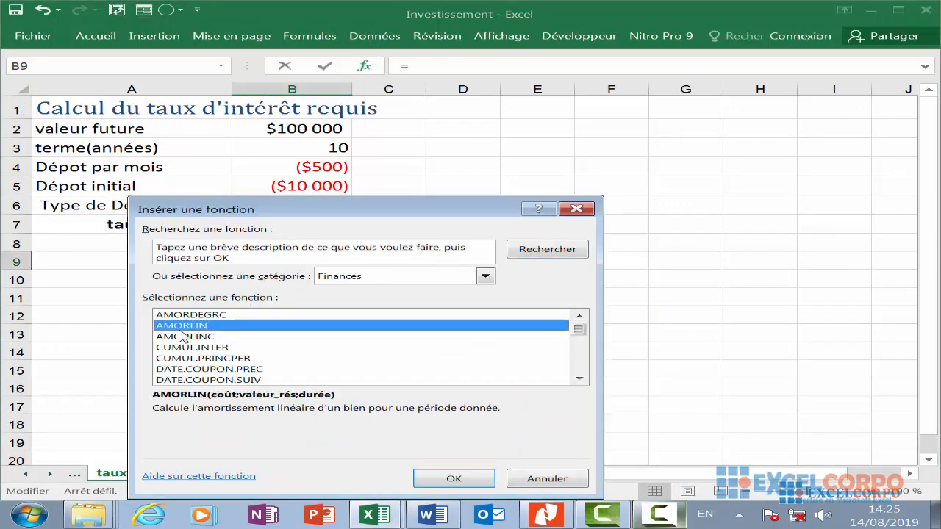
key(t)
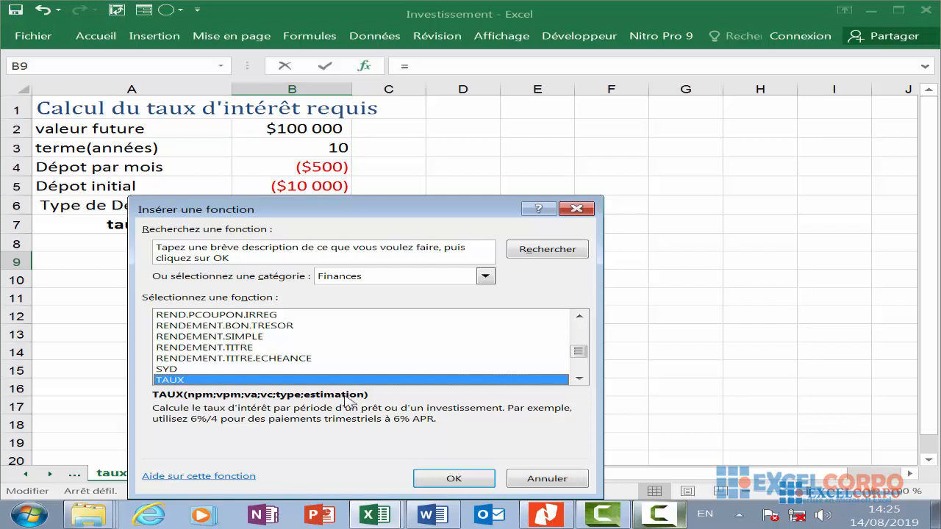
key(Escape)
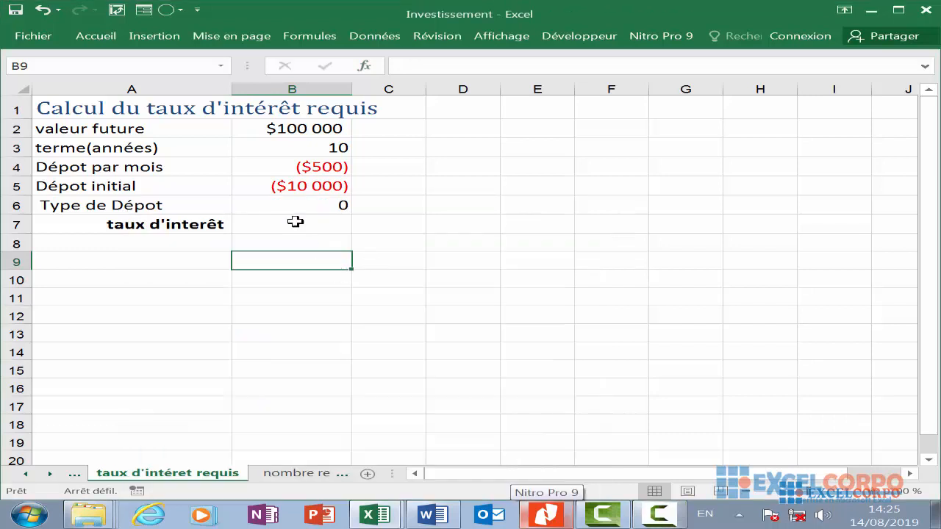
- Review the values in B2 through B6 used as the rate calculation inputs
click(345, 126)
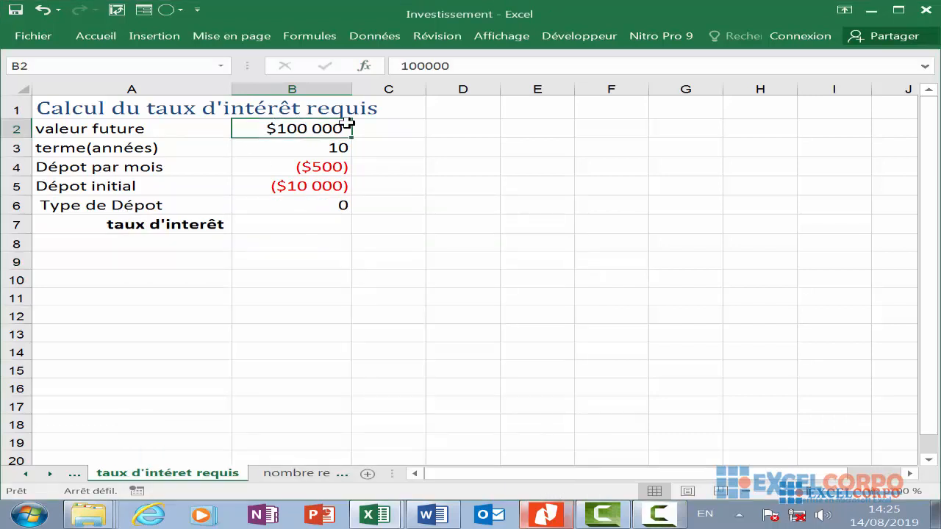
click(325, 149)
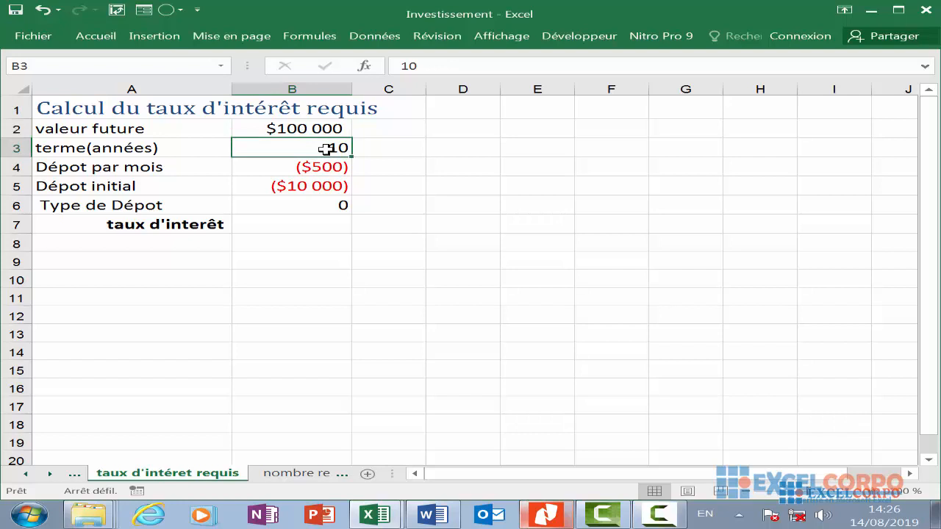
click(326, 188)
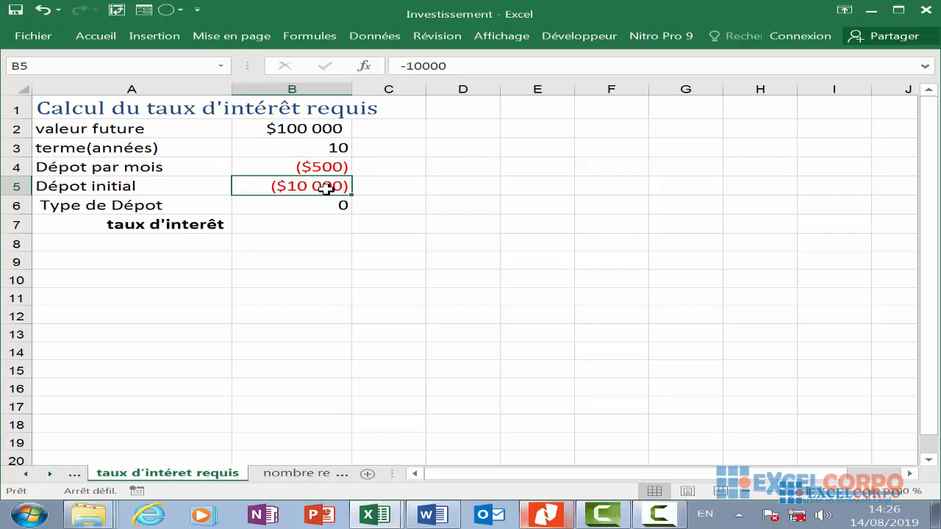
click(338, 169)
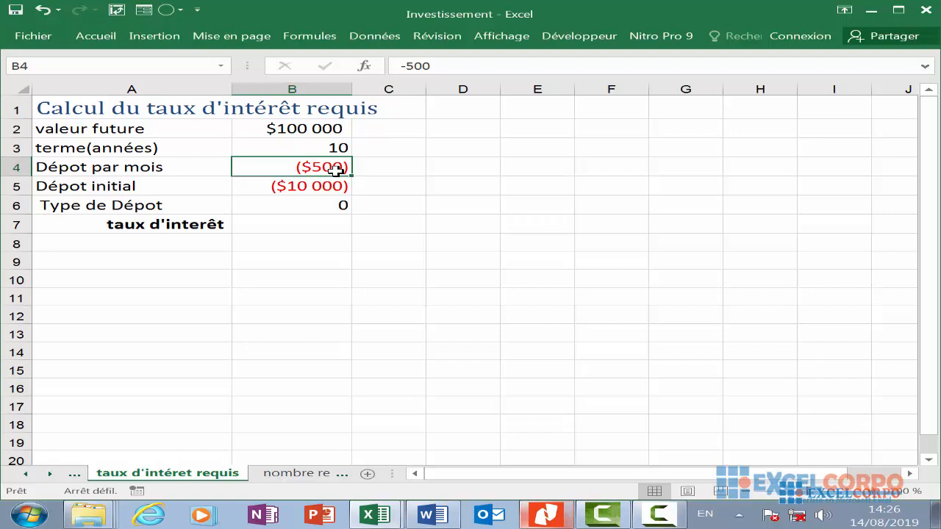
click(314, 126)
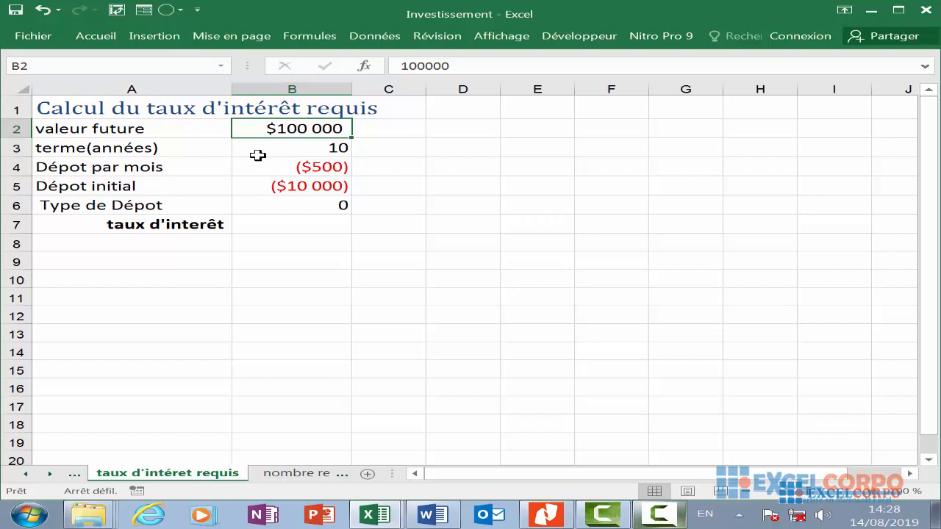
click(299, 149)
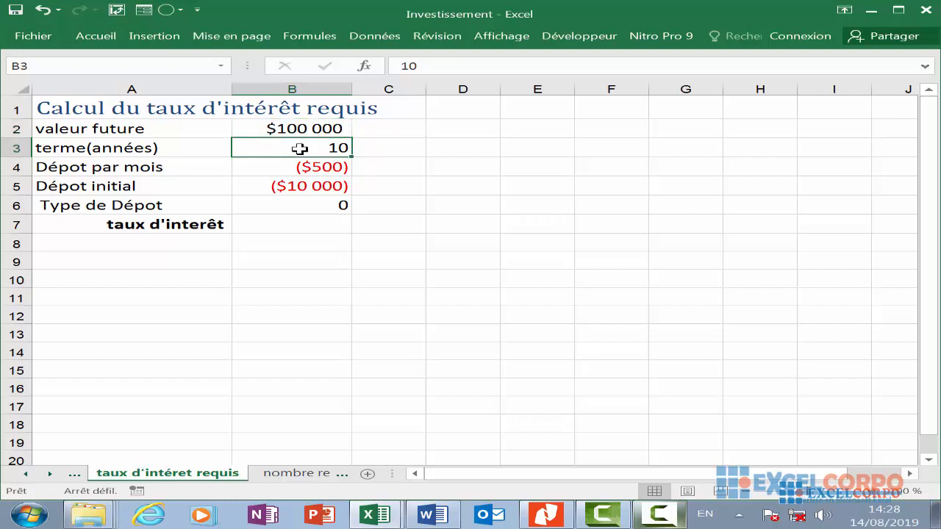
click(305, 185)
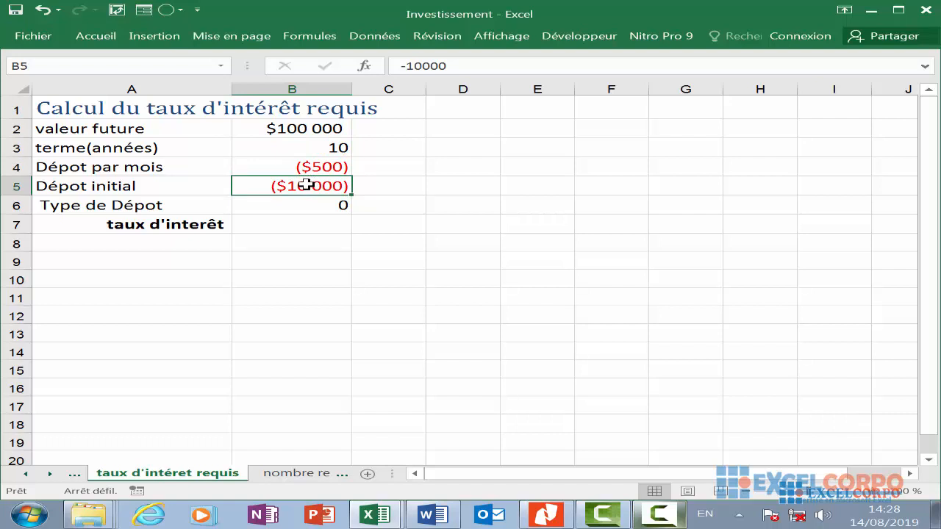
click(340, 166)
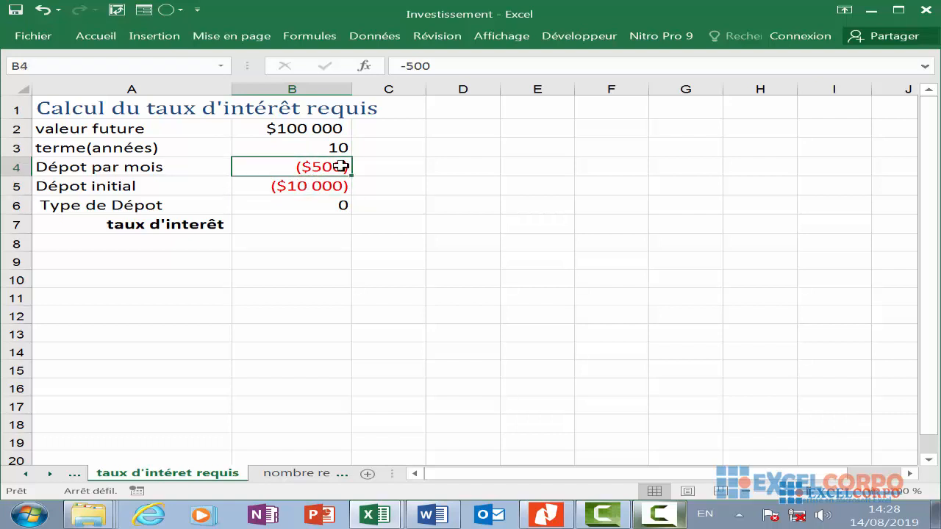
click(311, 208)
- Start a TAUX formula in B7 for the interest rate
click(311, 224)
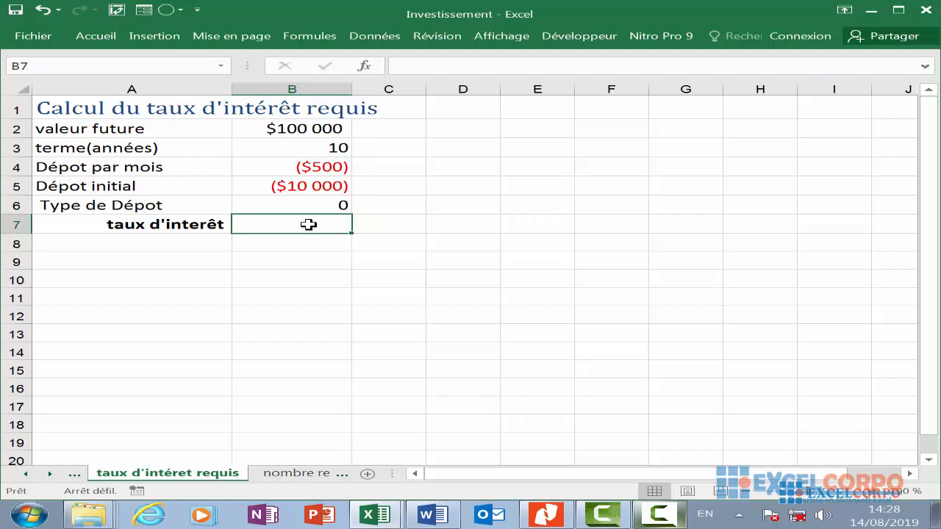
text(=Y)
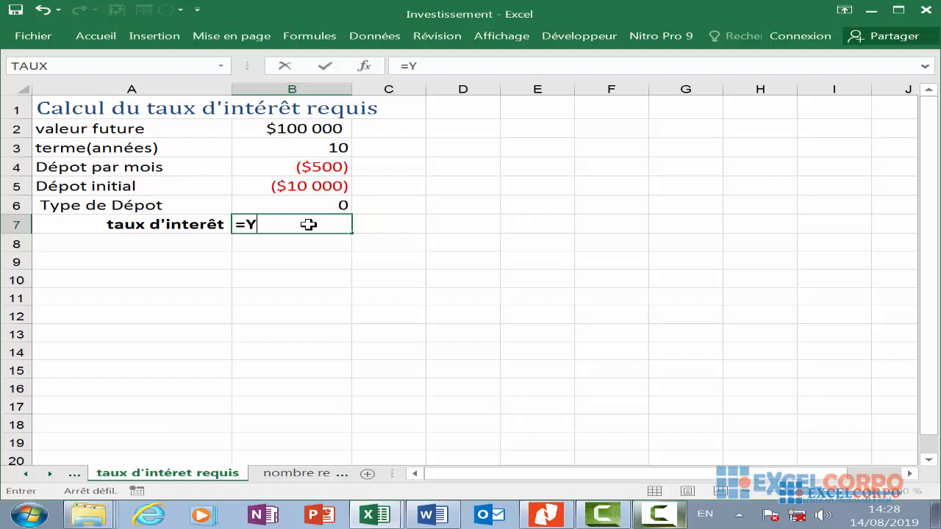
key(BackSpace)
text(TAU)
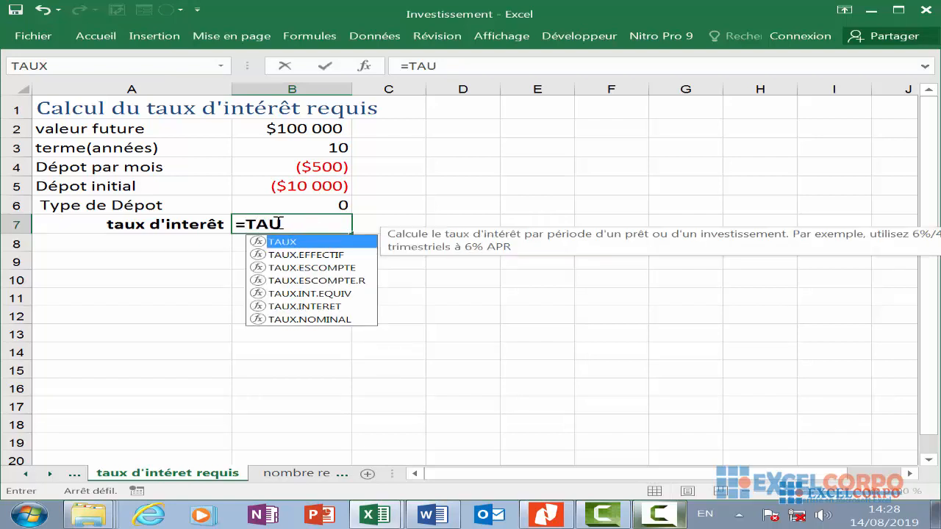
double_click(304, 249)
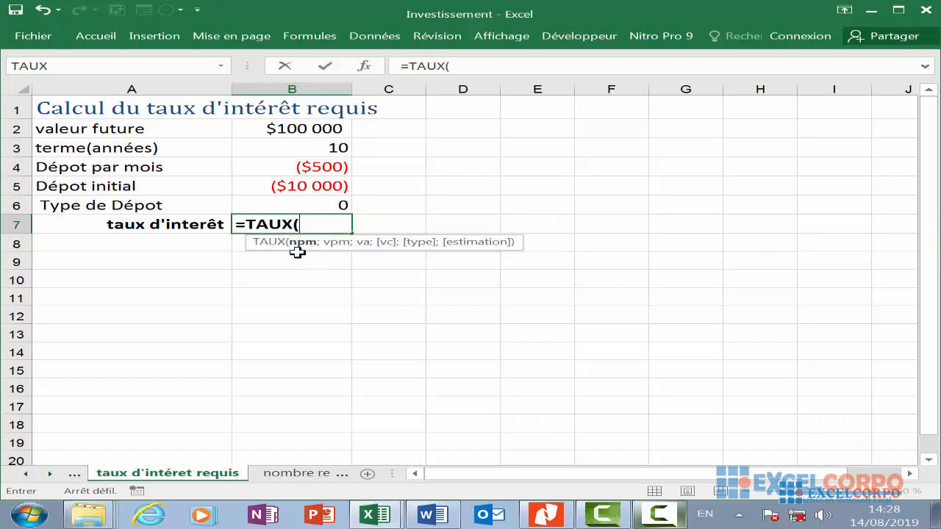
- Enter the term in years B3 multiplied by 12 as the number of periods argument
click(307, 149)
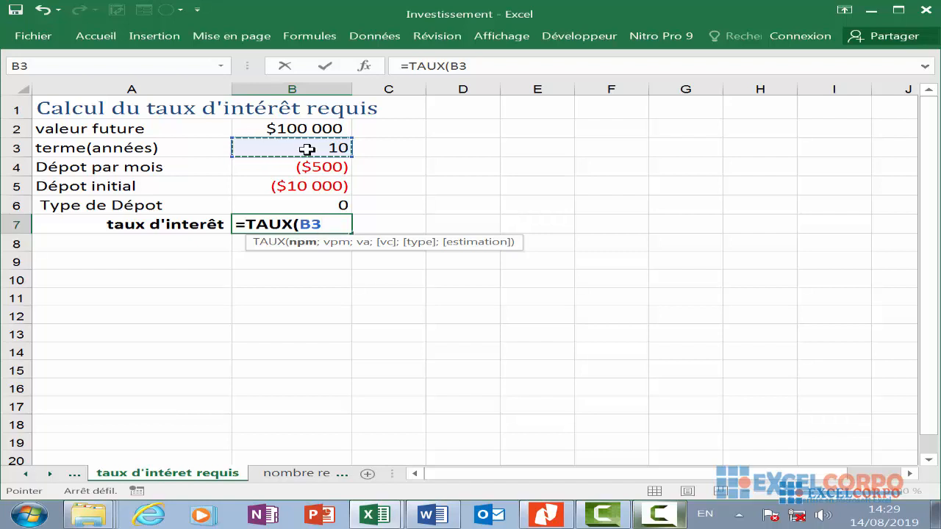
text(*12)
key(BackSpace)
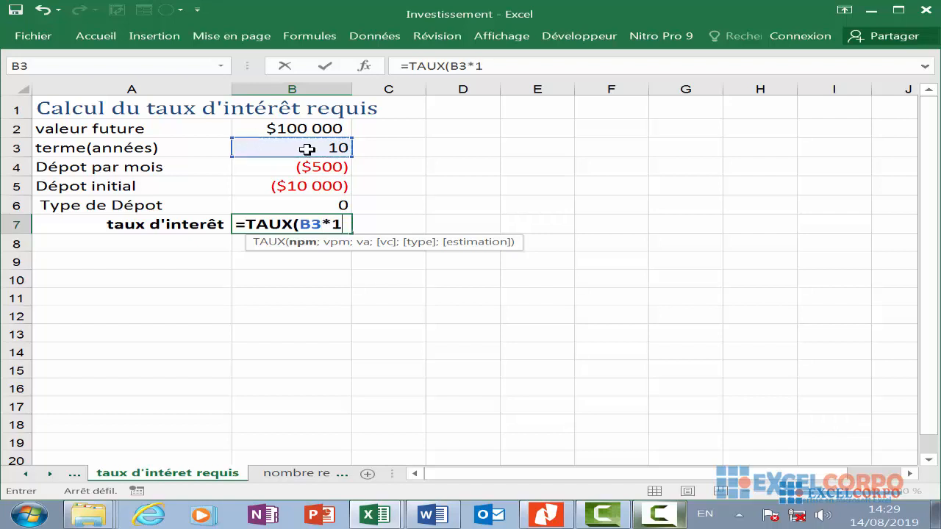
text(2)
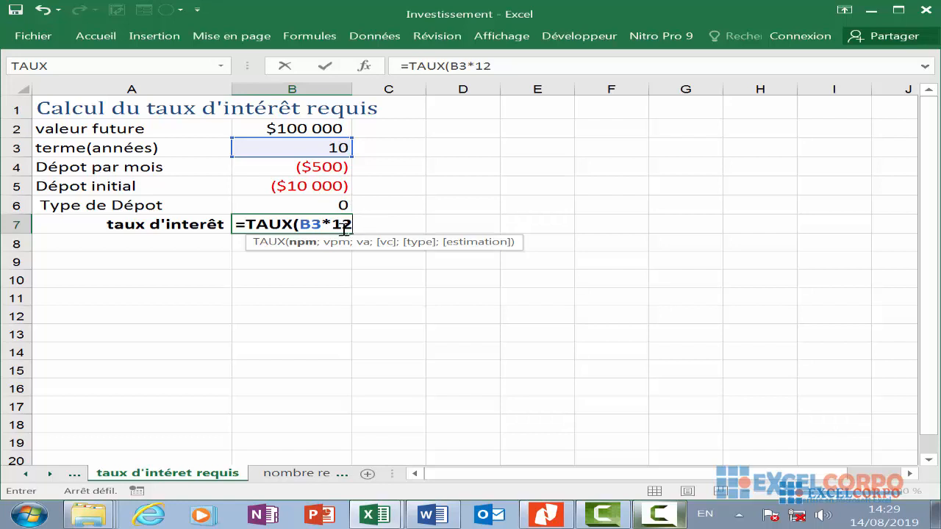
text(;)
- Add the monthly deposit B4 and the initial deposit B5 as the next two arguments
click(312, 166)
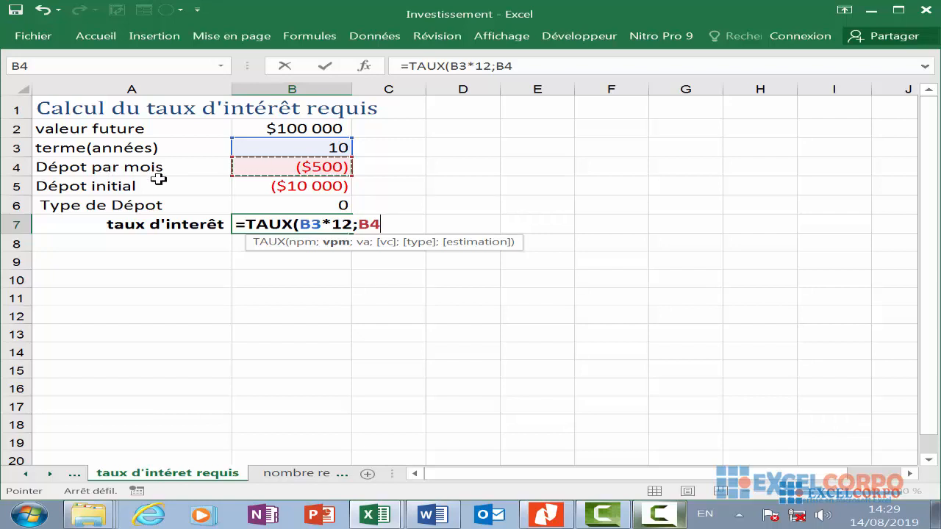
text(;)
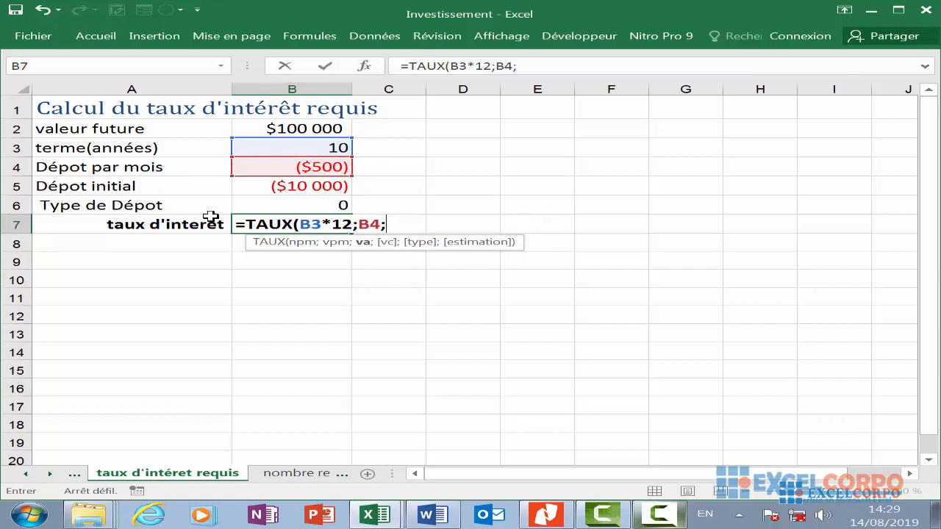
click(262, 183)
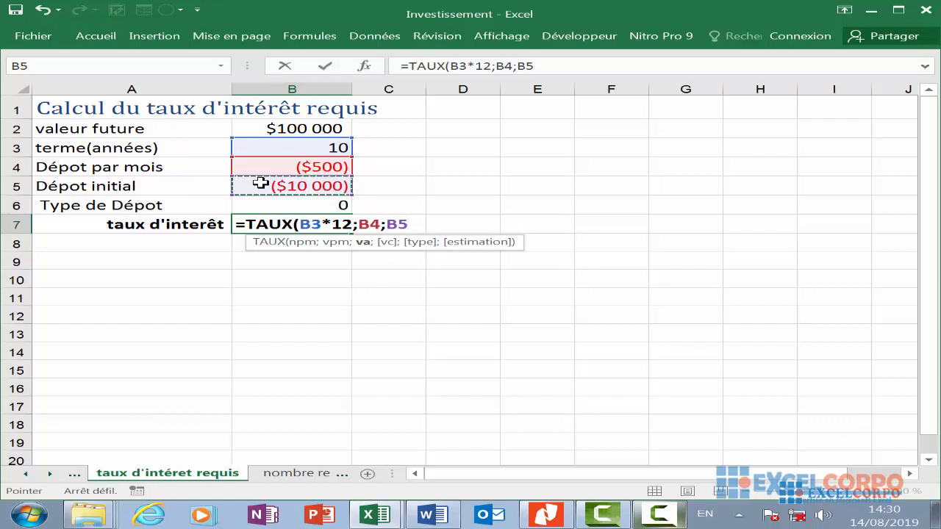
text(;)
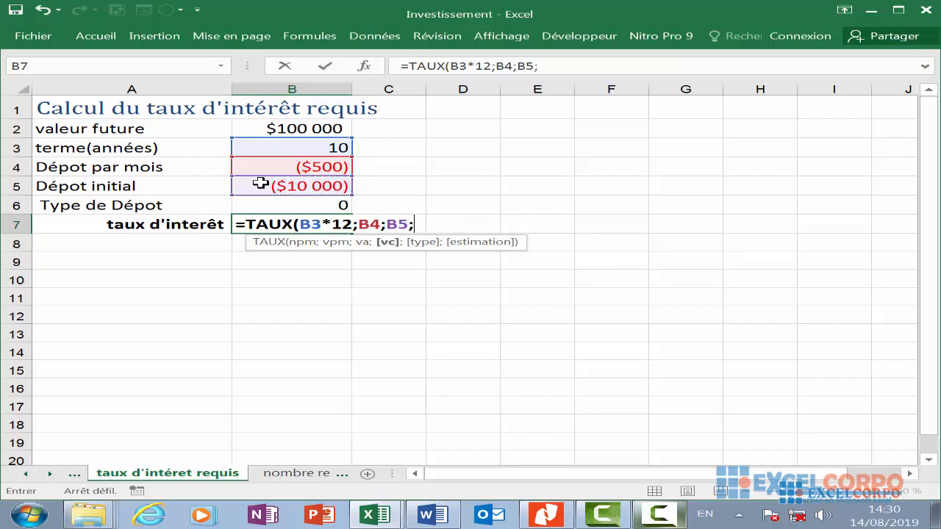
- Add the future value B2 as the fourth argument of the TAUX formula
click(282, 128)
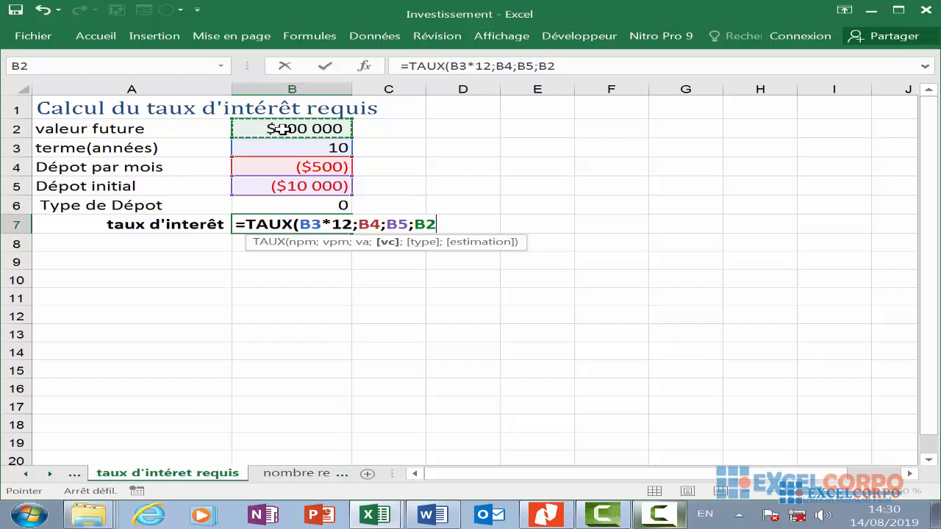
text(;)
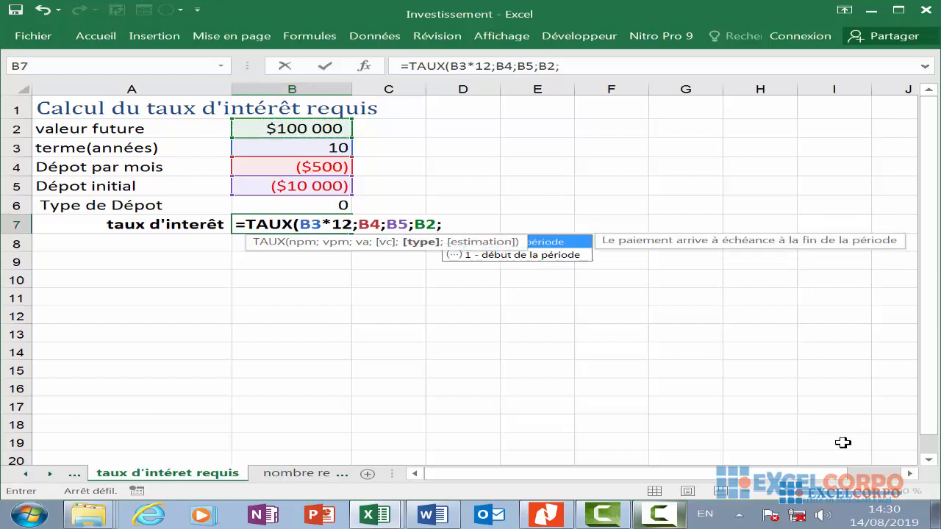
key(BackSpace)
key(BackSpace)
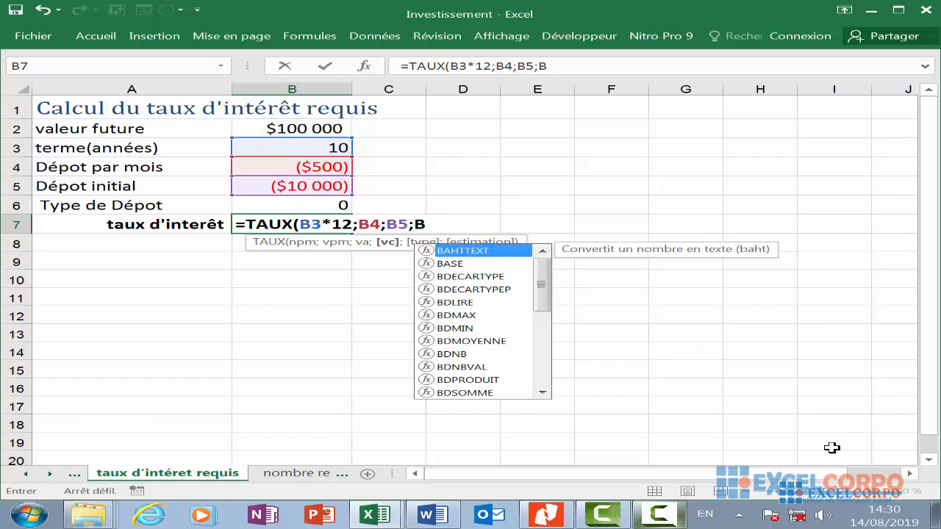
key(BackSpace)
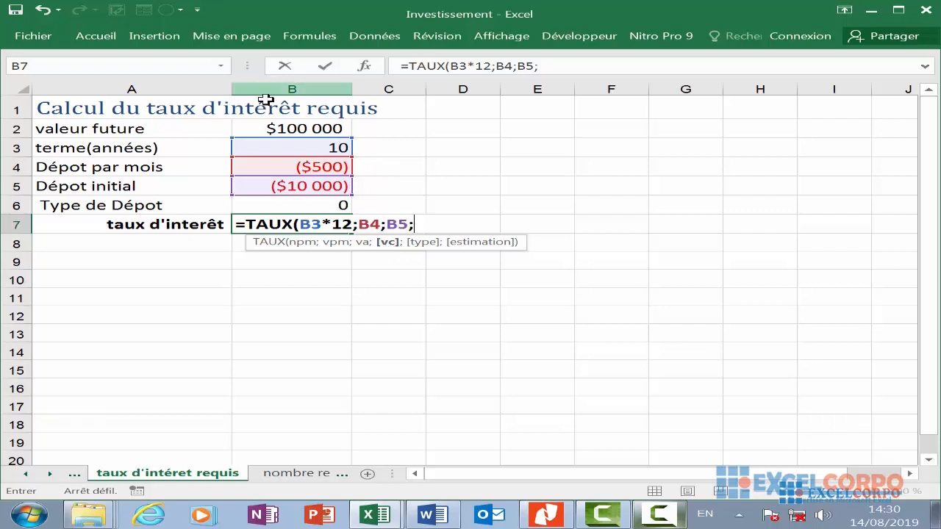
click(288, 122)
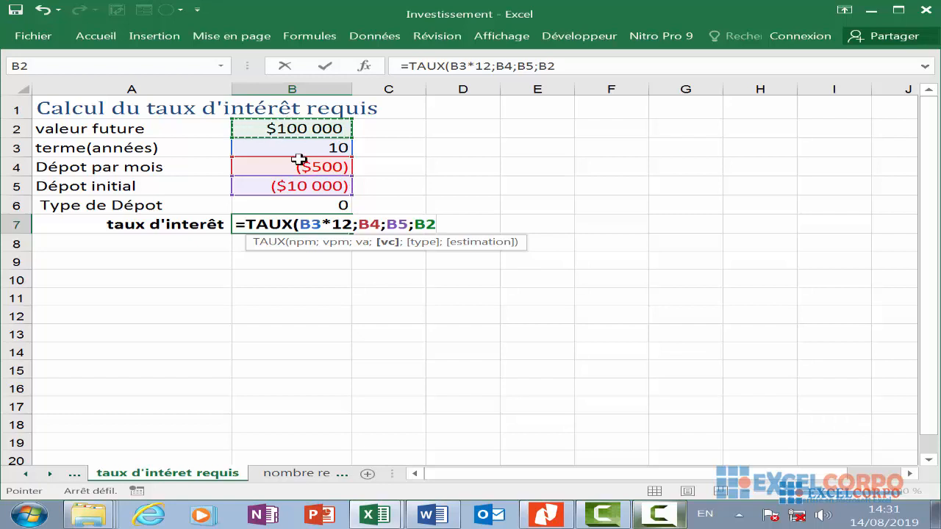
click(397, 224)
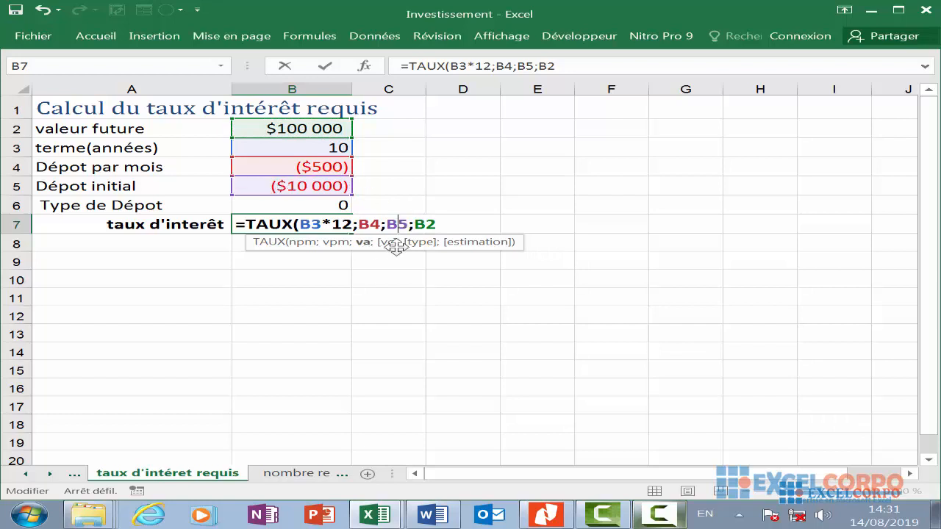
click(439, 225)
text(;)
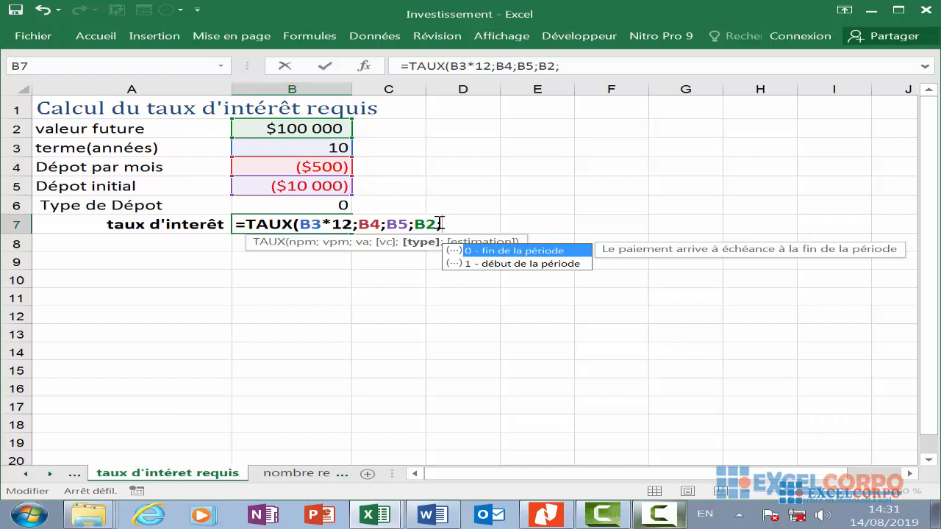
- Finish the formula with type B6 and estimate 0,05, multiply the result by 12, and confirm
click(325, 207)
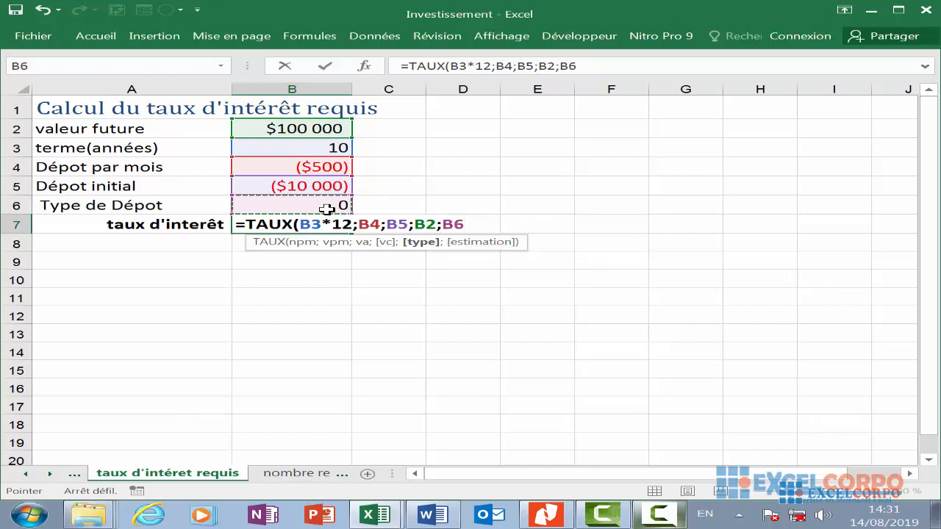
text(;)
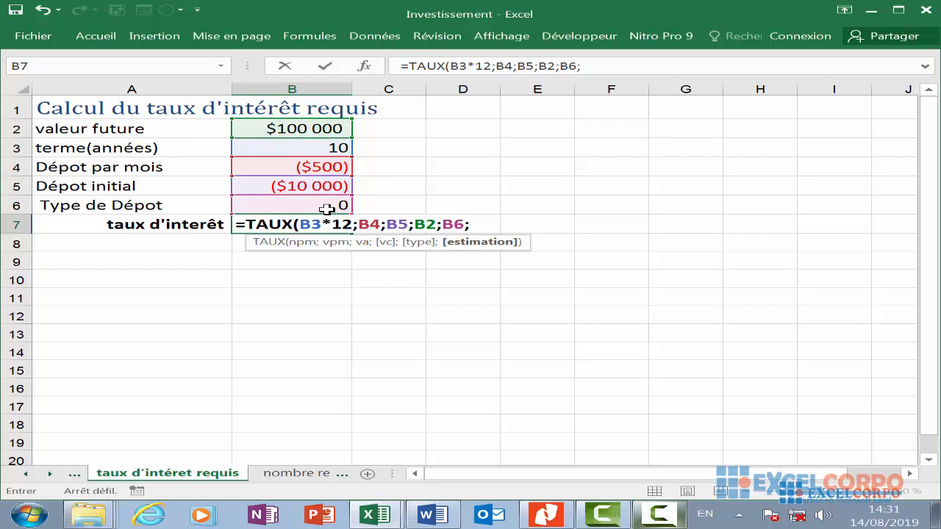
text(0,03)
key(BackSpace)
text(5))
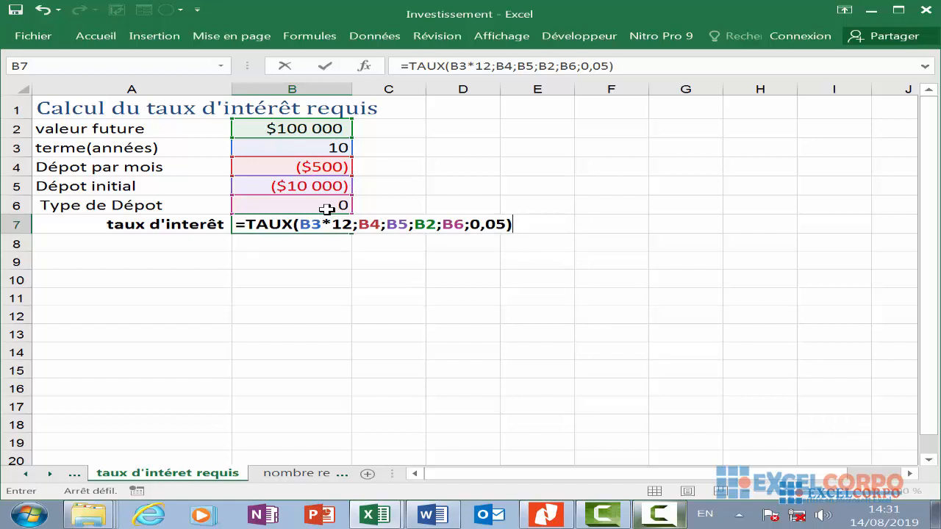
text(*12)
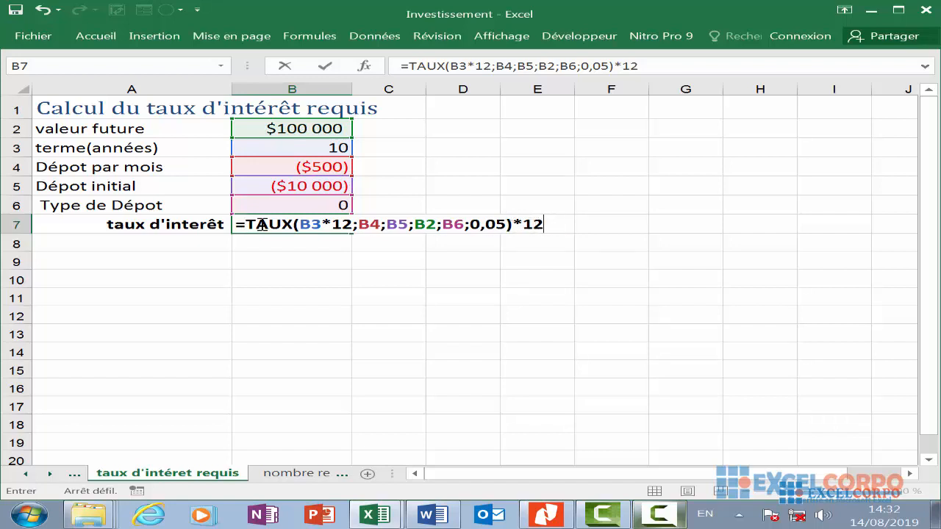
click(549, 224)
key(Return)
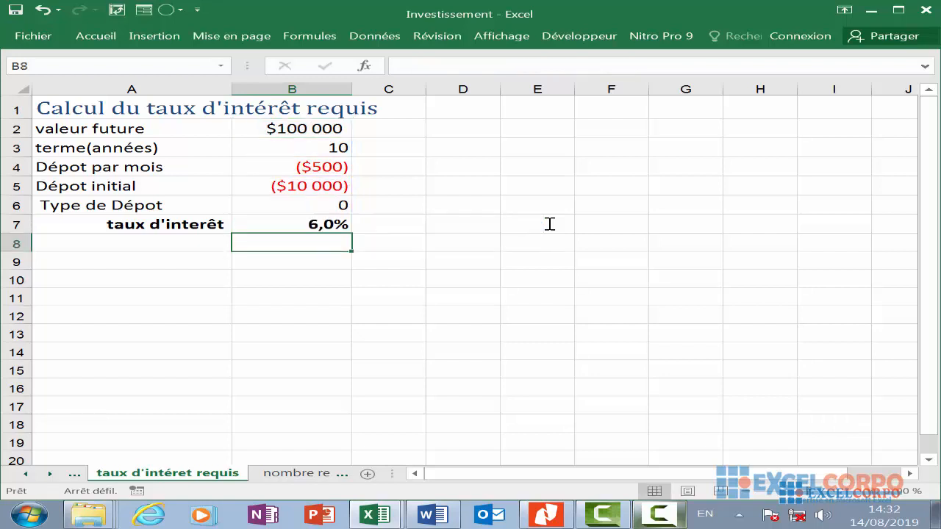
- Switch to the 'nombre requis de périodes' worksheet
click(347, 228)
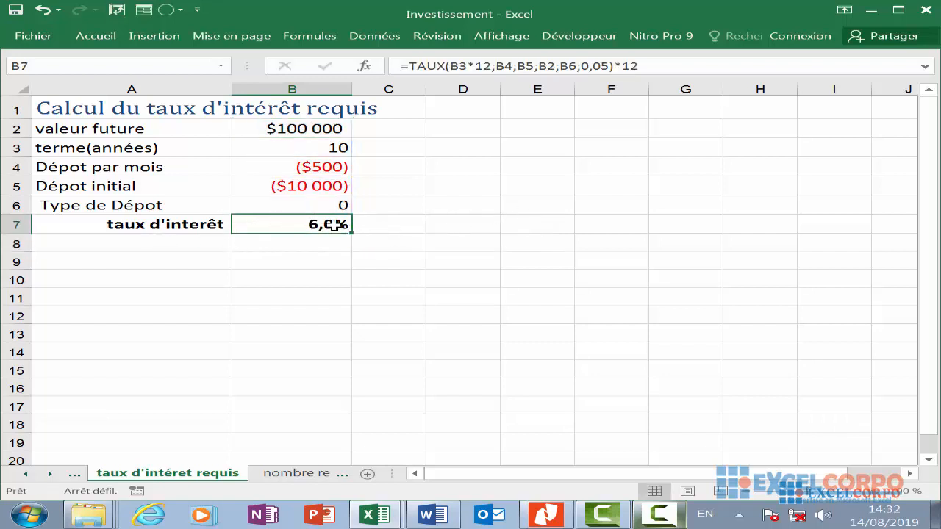
scroll(614, 338, up, 1)
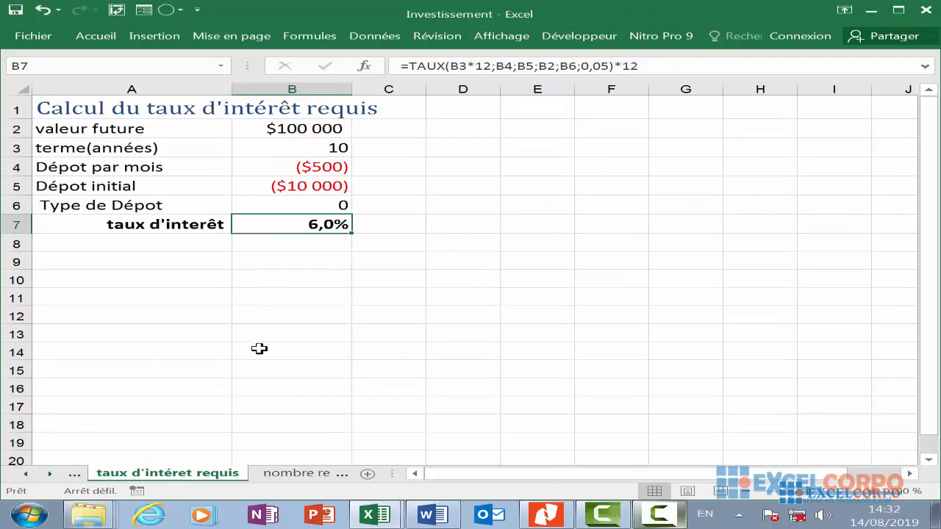
key(ctrl+Page_Down)
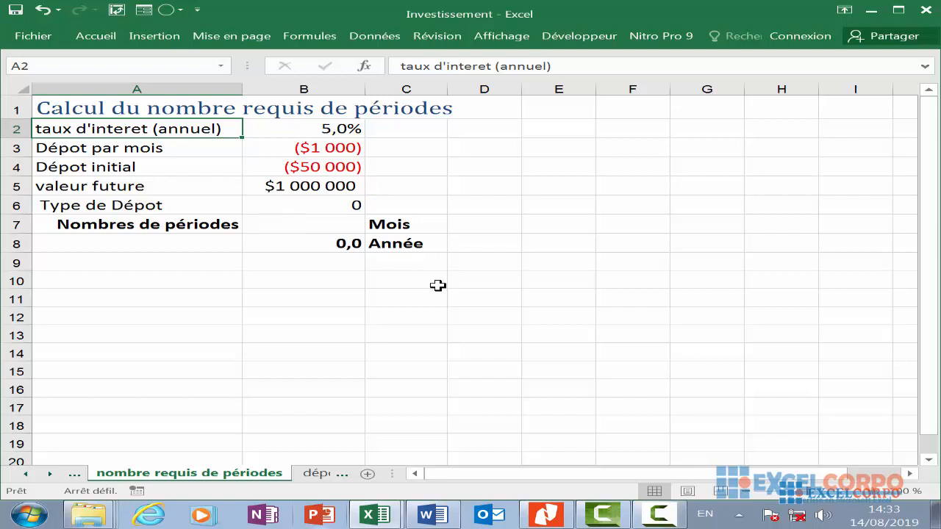
click(437, 286)
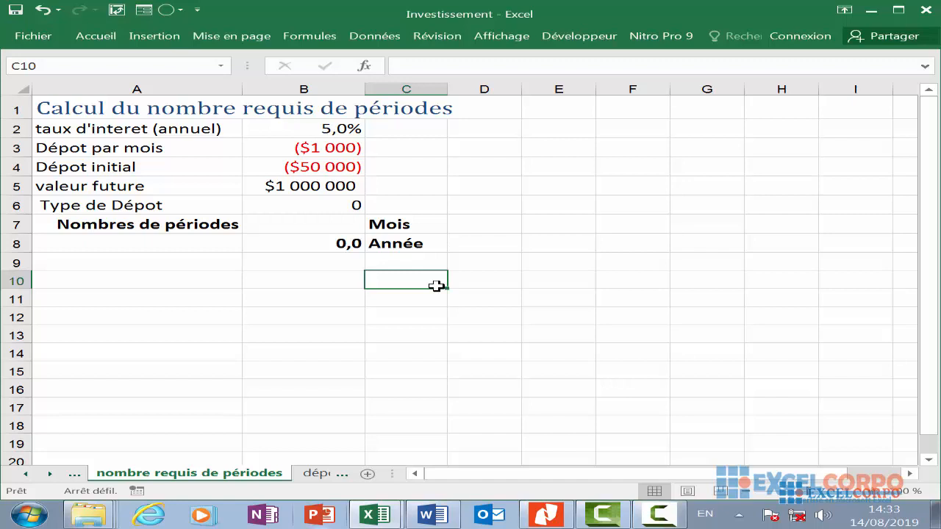
- Open the Insert Function dialog from an empty cell and choose NPM from the Finances category
click(645, 346)
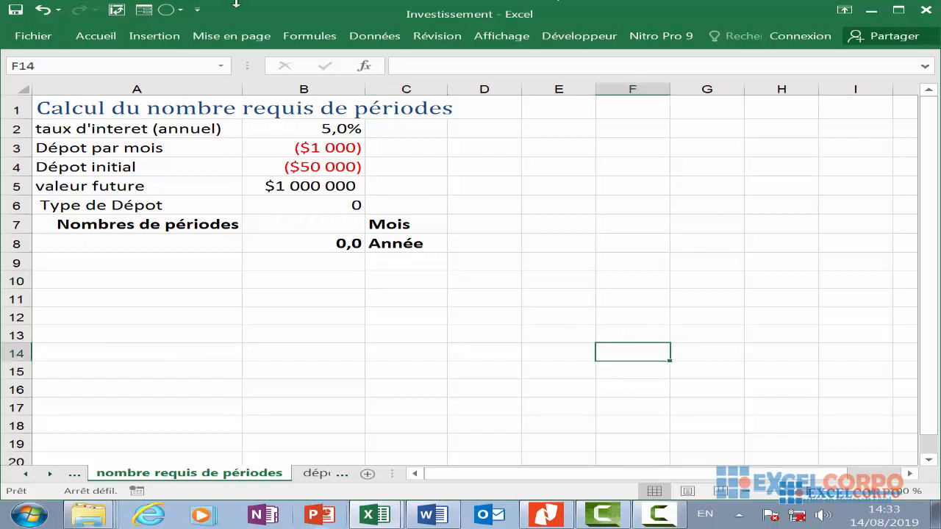
click(364, 65)
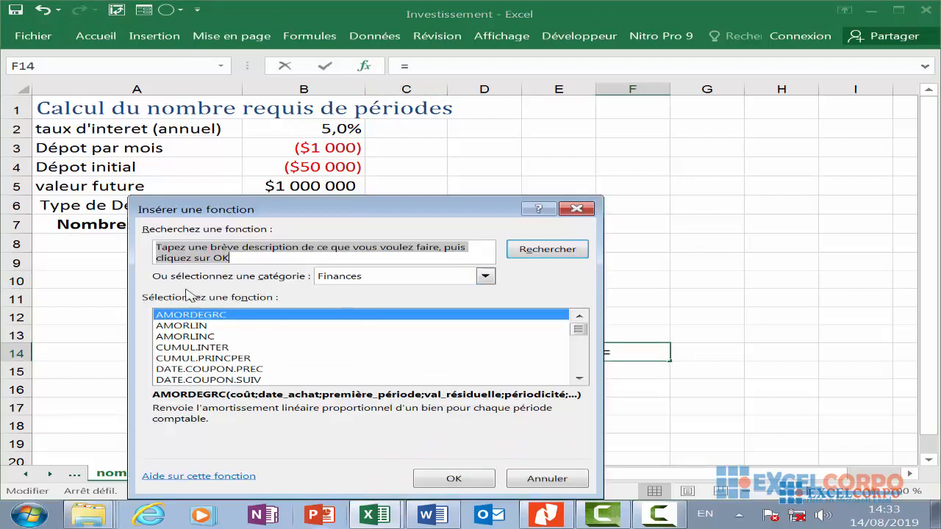
click(164, 338)
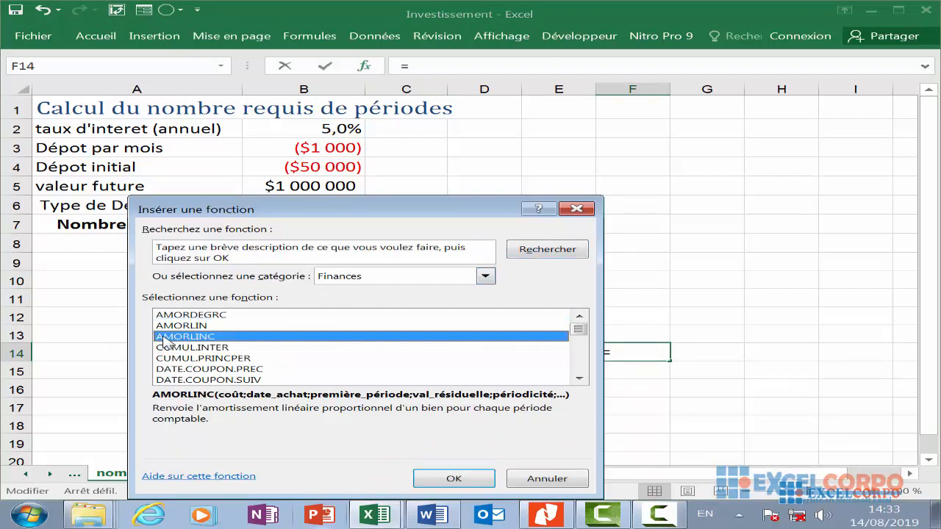
key(n)
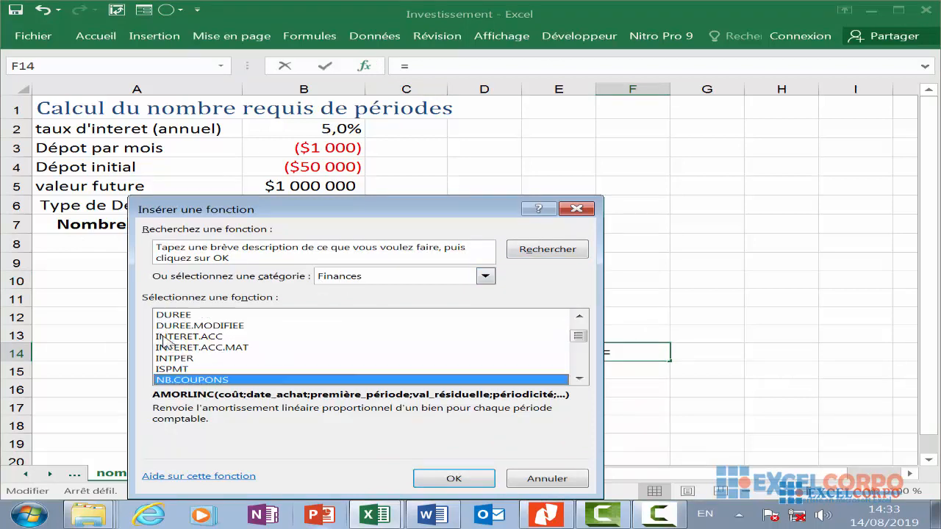
scroll(172, 340, down, 3)
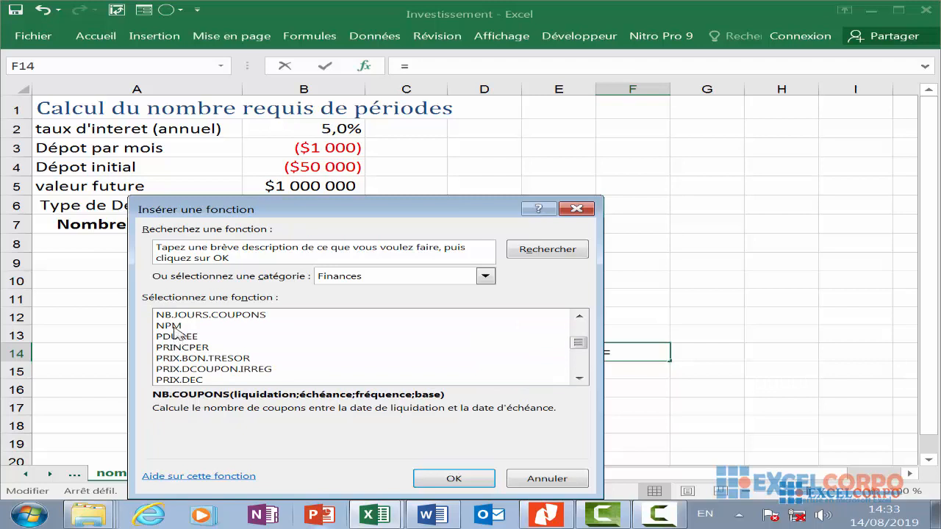
click(175, 327)
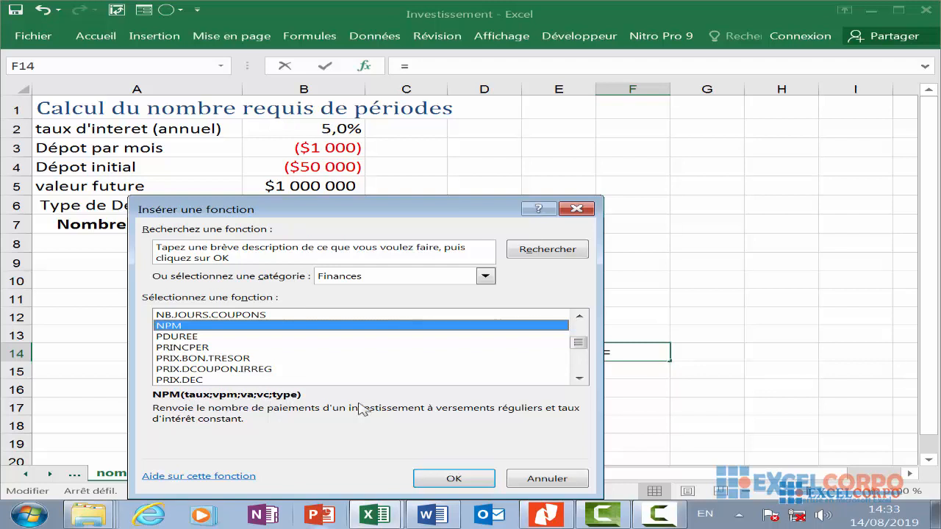
click(450, 478)
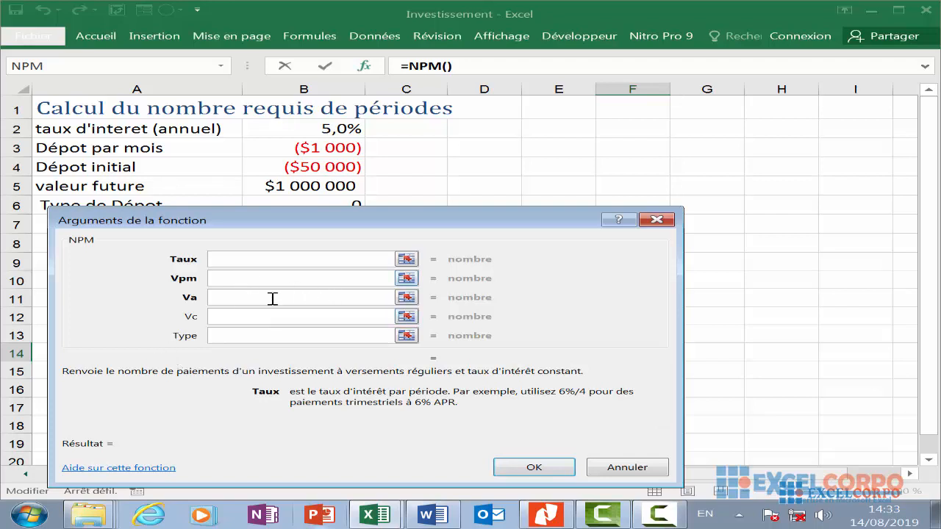
- Review the description of each NPM argument, then cancel the dialog
click(223, 277)
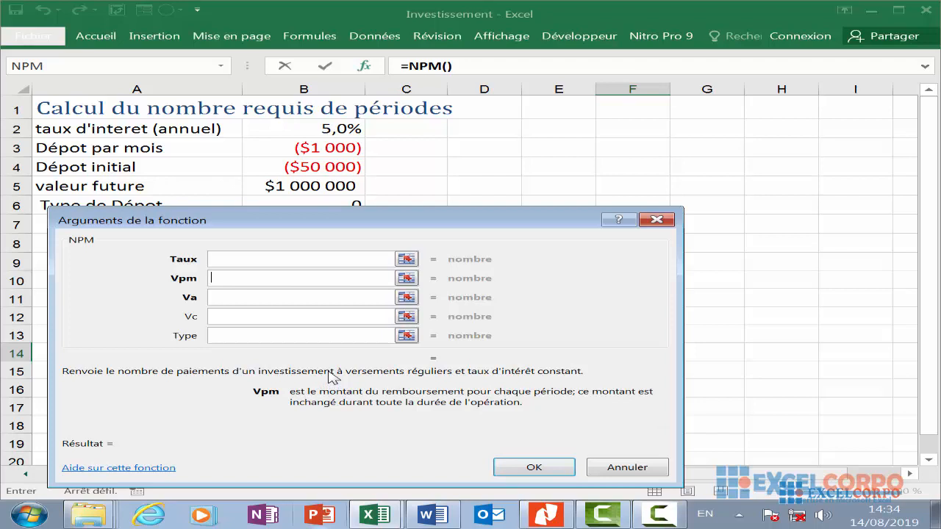
click(266, 297)
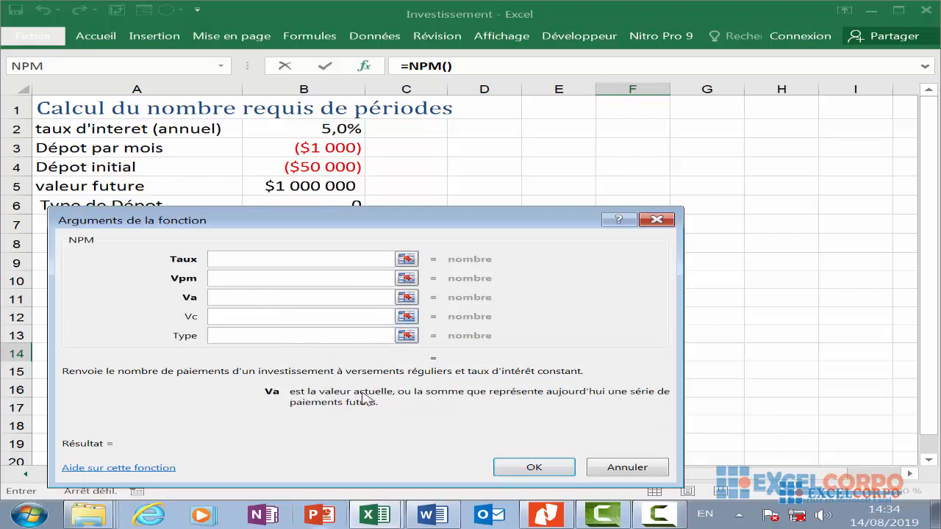
click(252, 318)
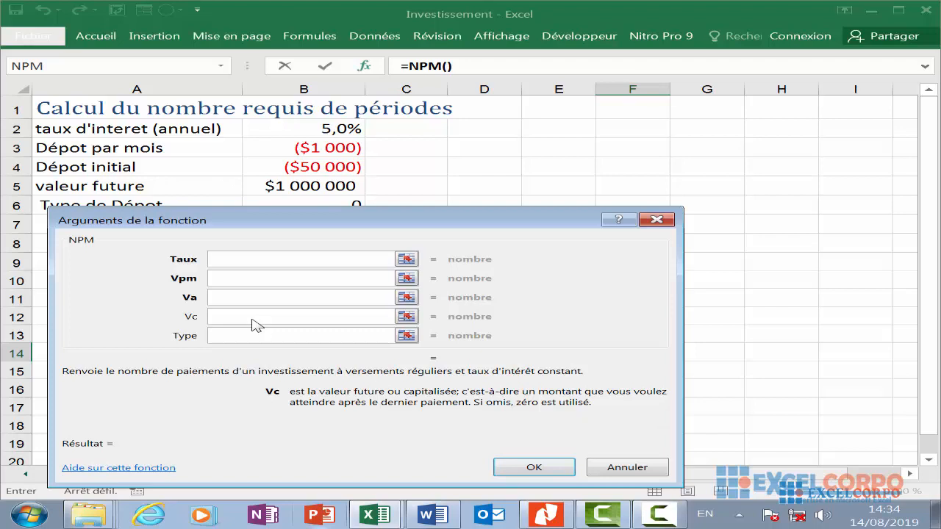
click(252, 336)
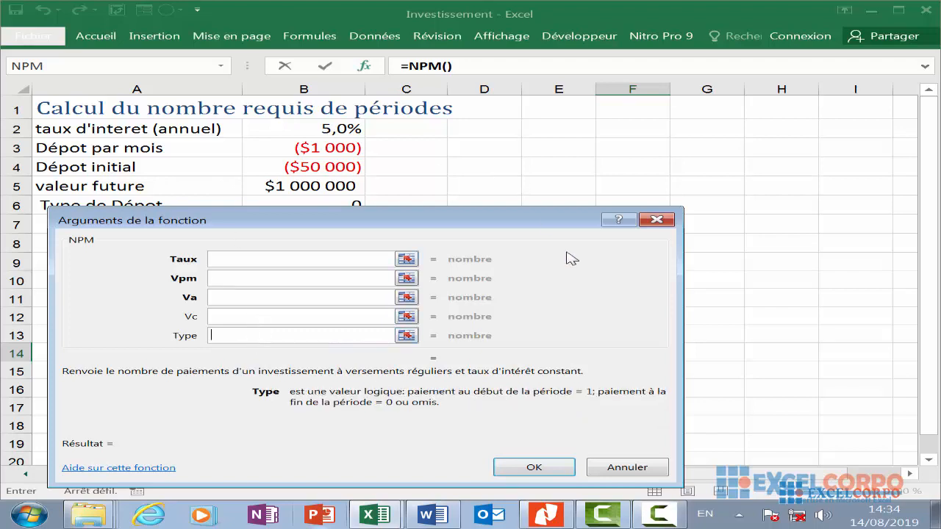
scroll(220, 300, down, 3)
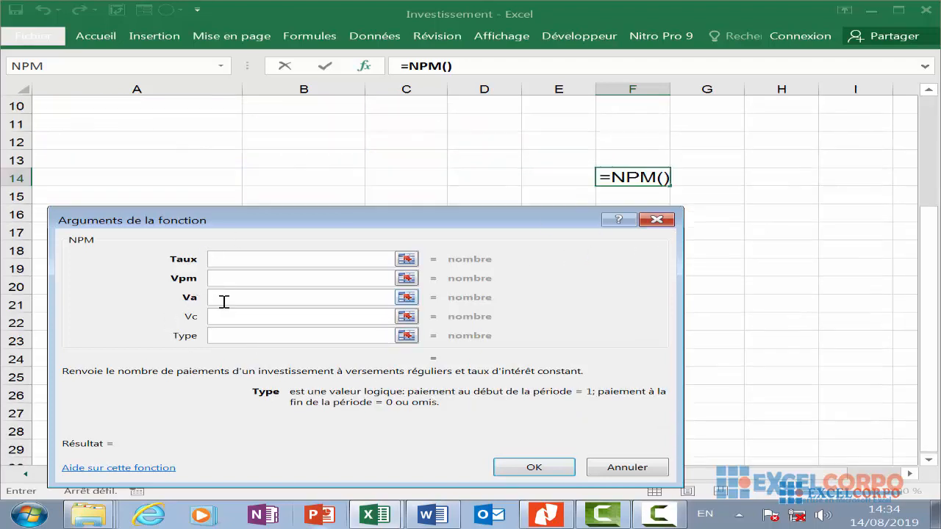
scroll(224, 301, up, 3)
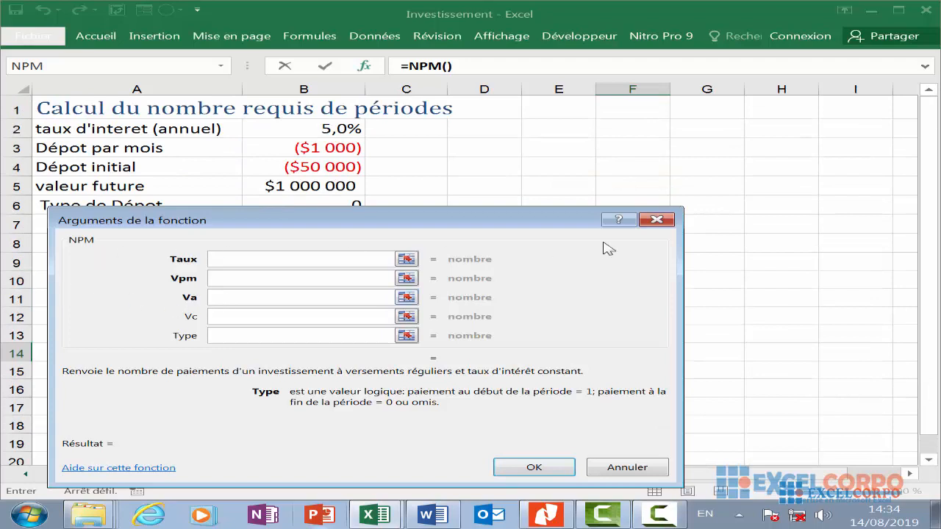
click(656, 219)
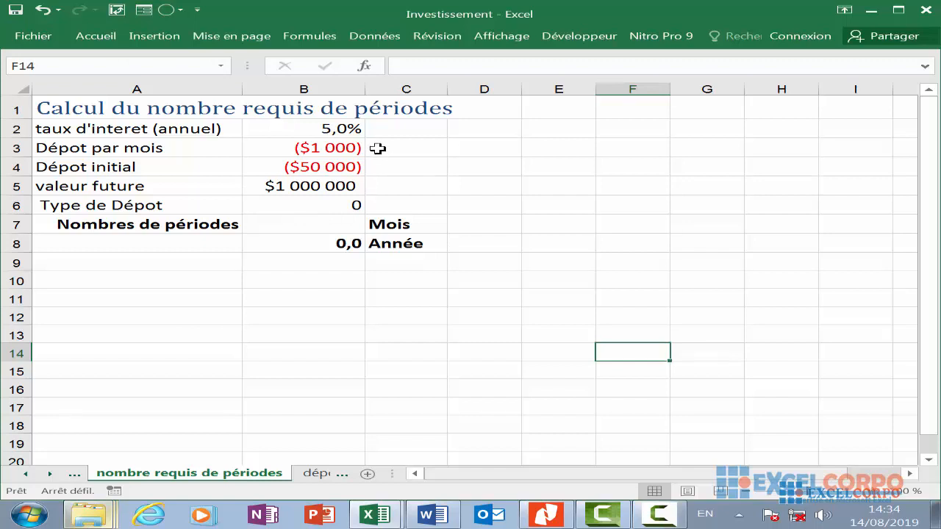
- Start an NPM formula in B7 with the monthly rate B2/12 as its first argument
click(316, 181)
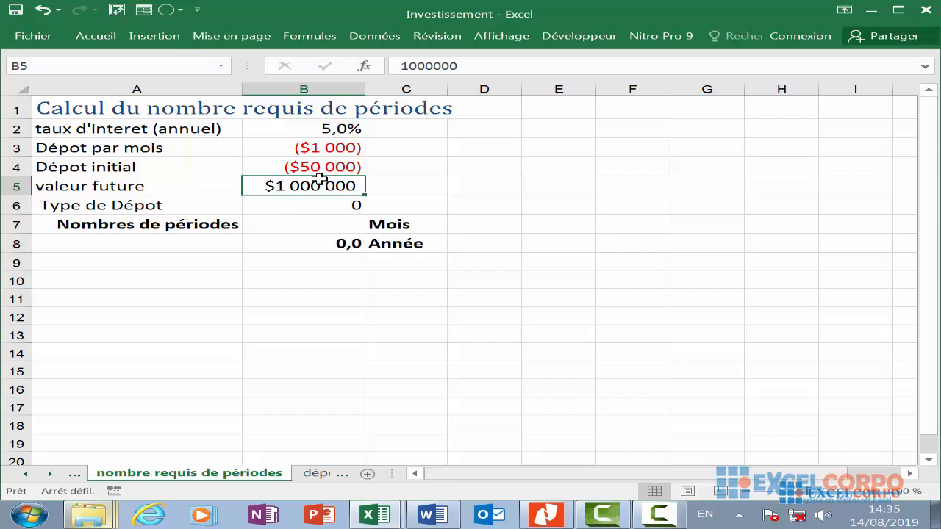
click(302, 165)
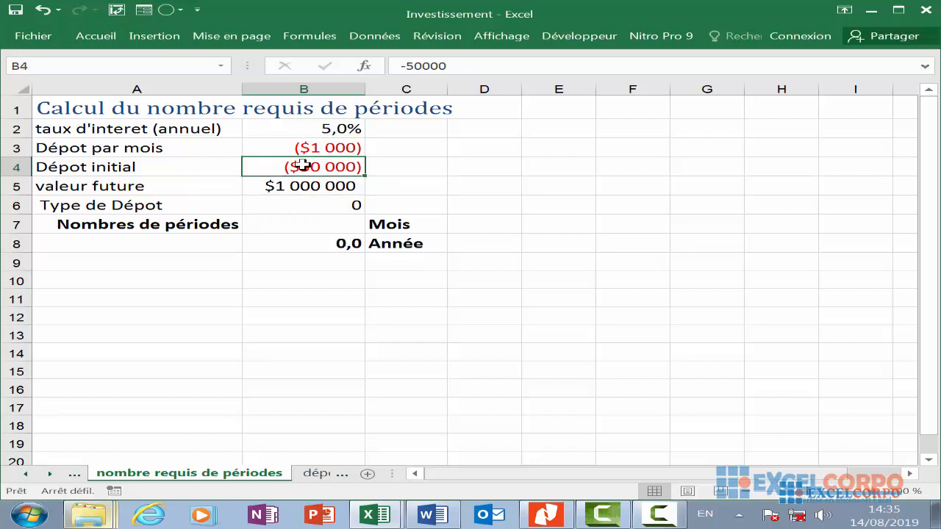
click(307, 147)
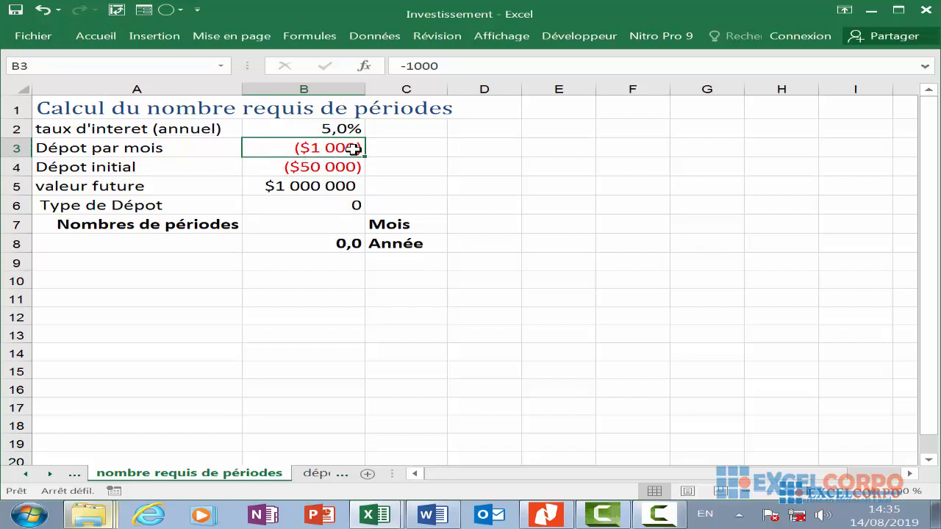
click(343, 131)
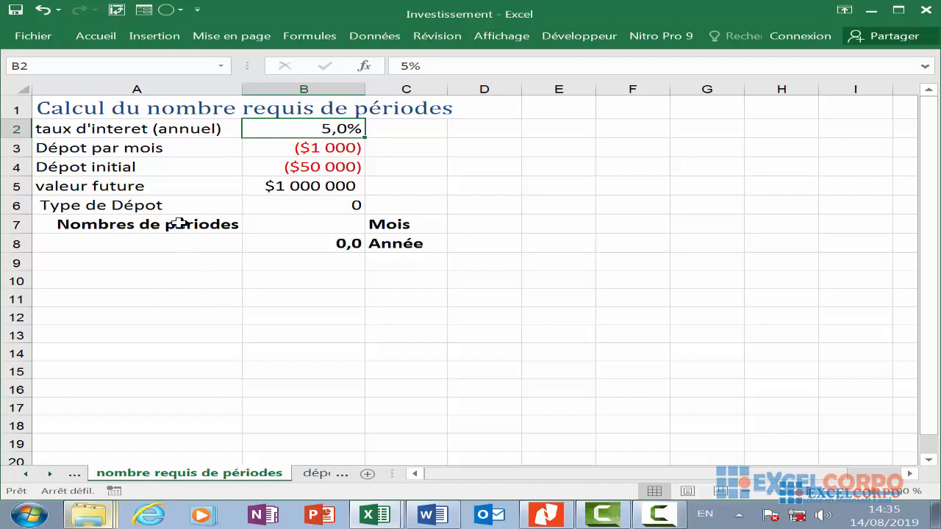
click(268, 221)
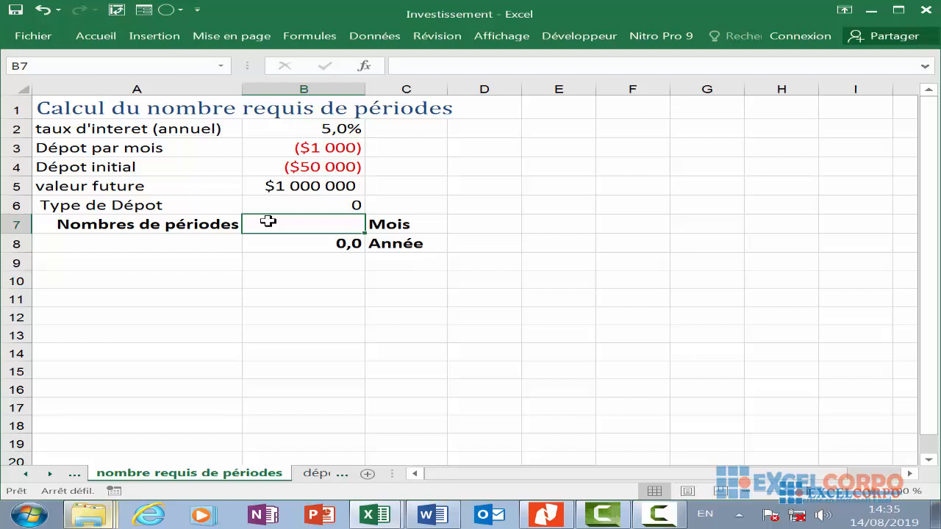
text(=)
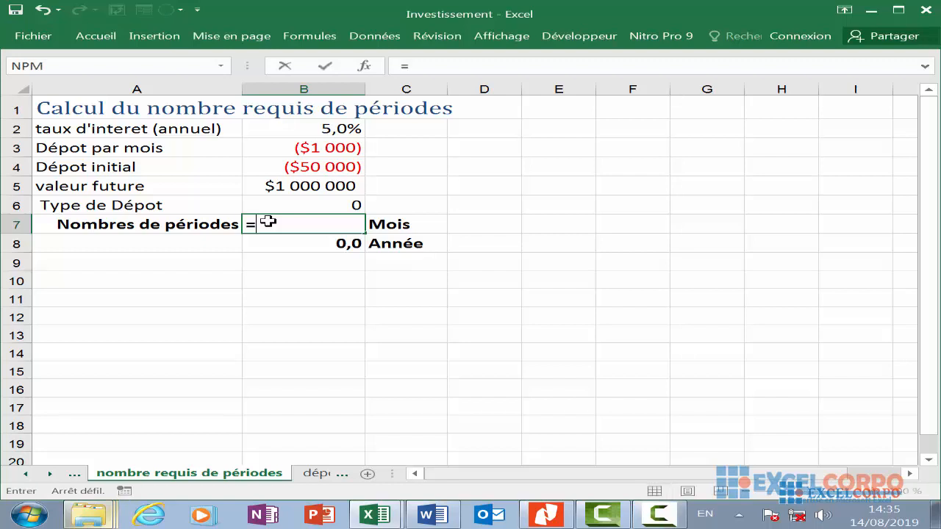
text(NPM)
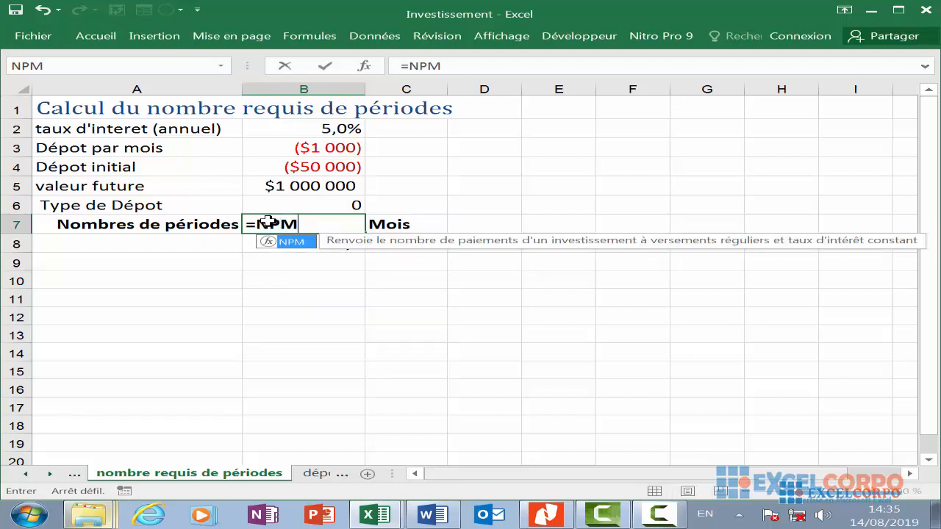
double_click(295, 243)
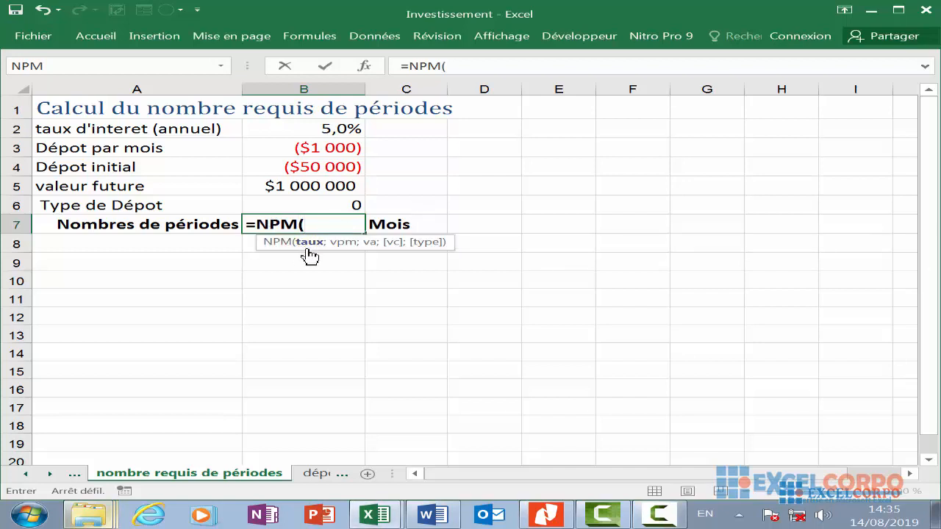
click(349, 127)
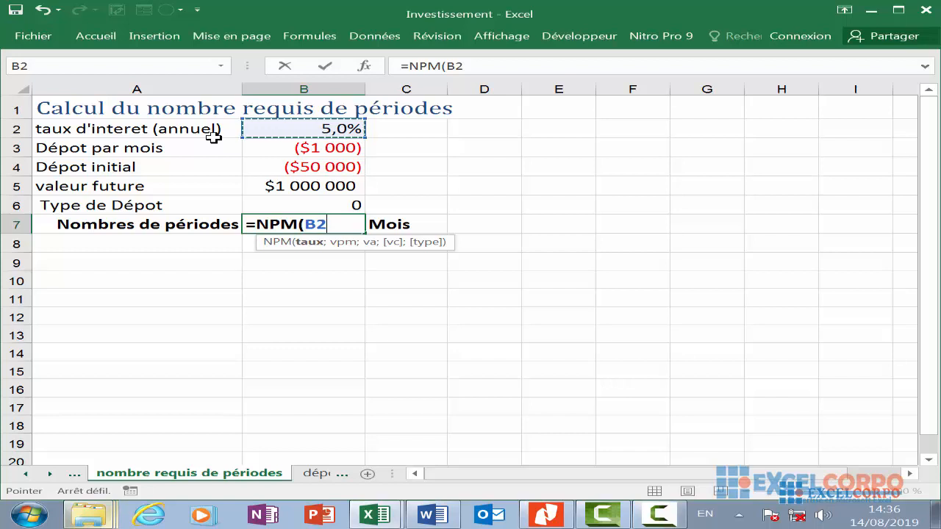
text(/)
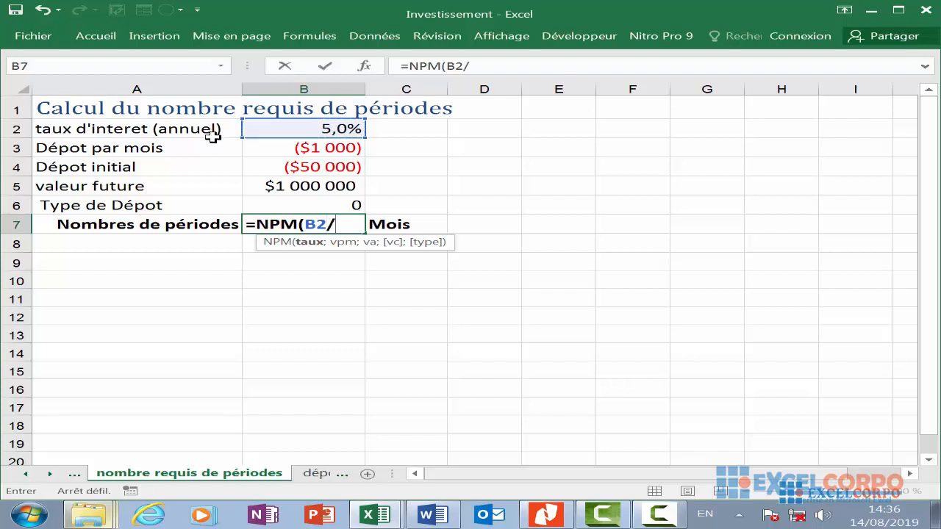
text(12;)
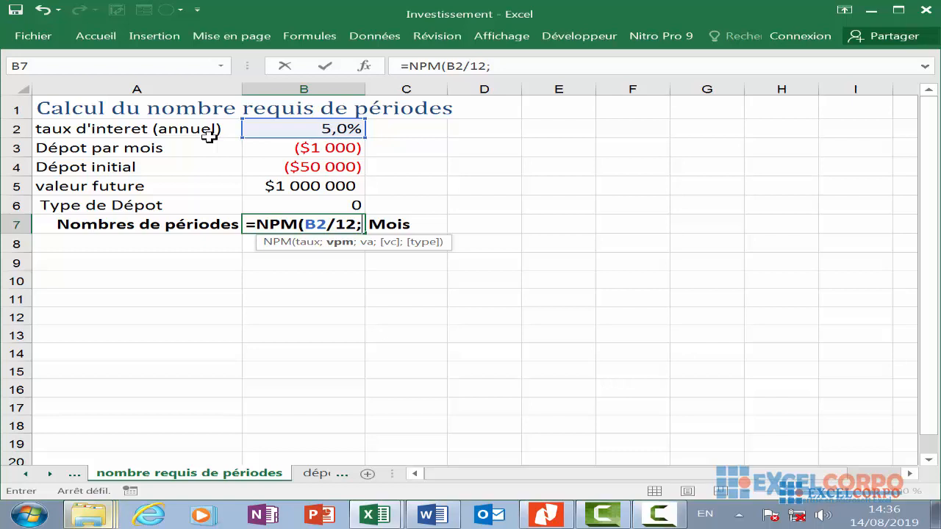
- Add B3, B4, B5 and type B6 as the remaining NPM arguments and confirm the formula
click(284, 150)
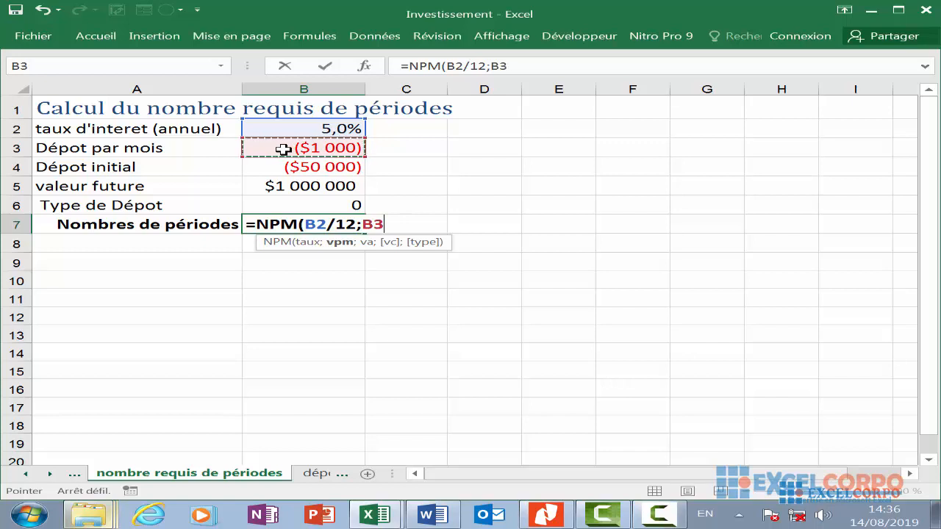
text(;)
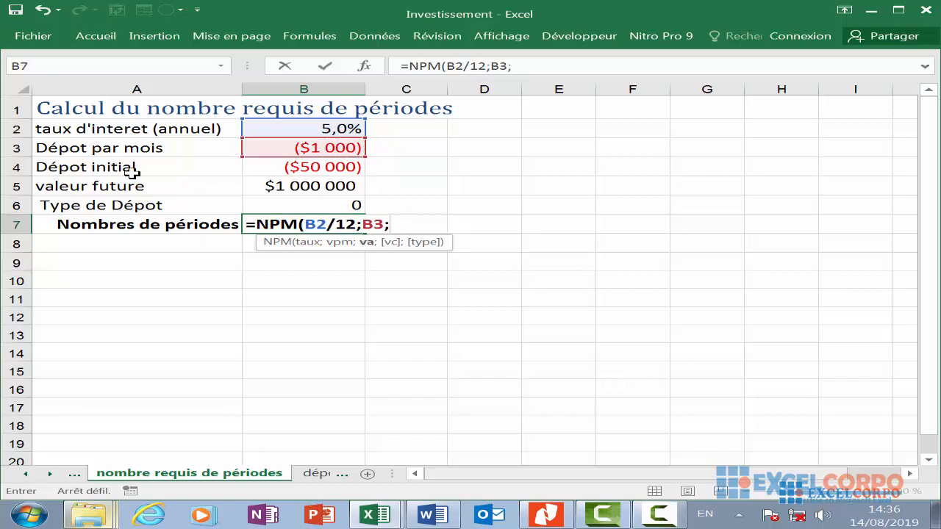
click(261, 167)
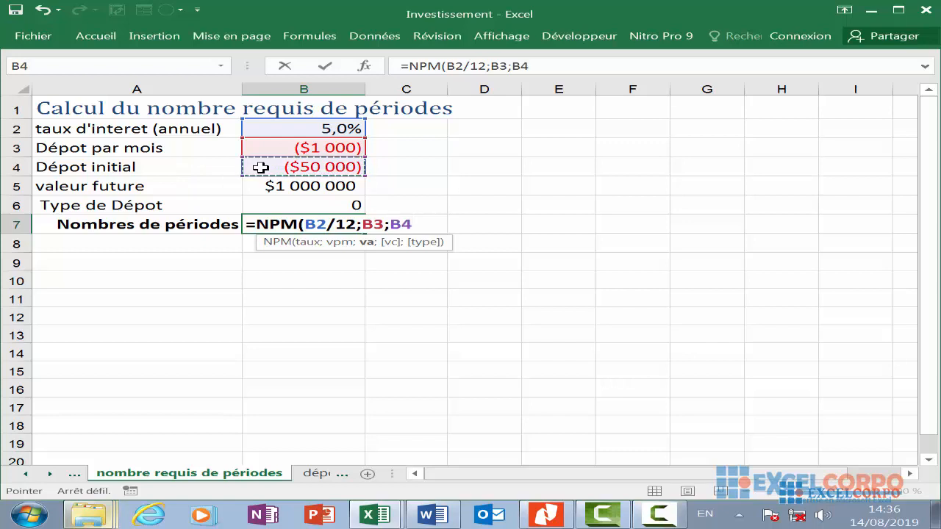
text(;)
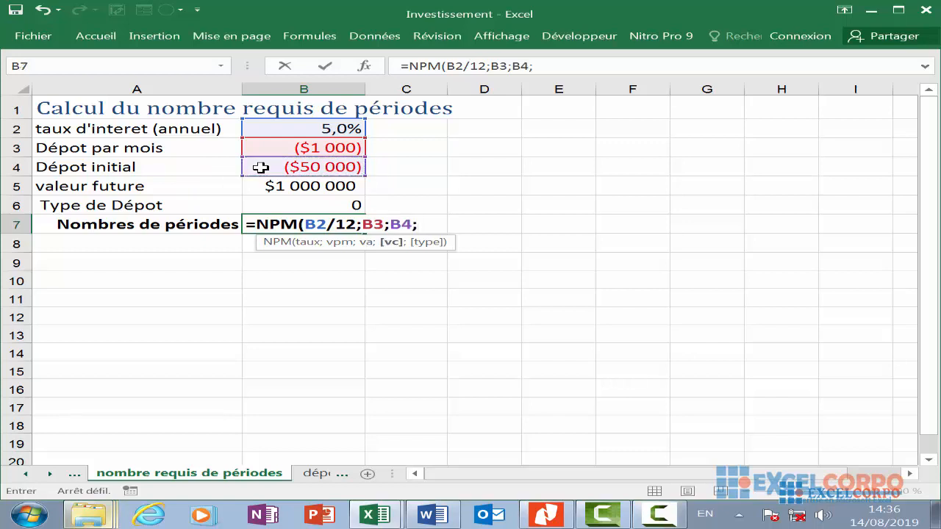
click(277, 186)
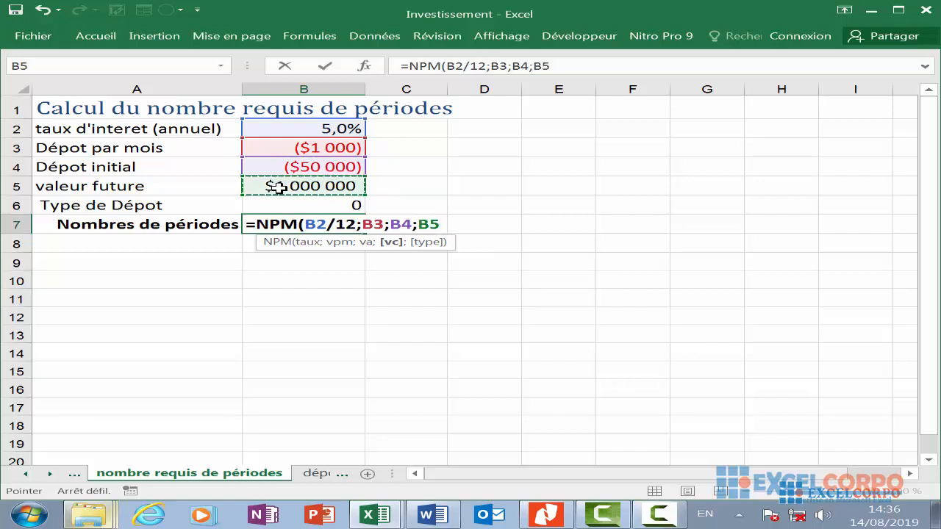
text(;)
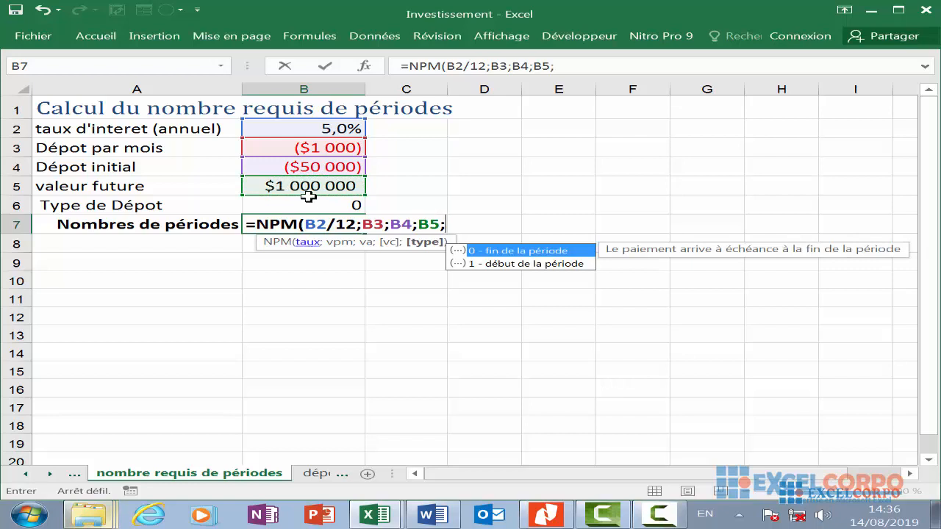
click(303, 202)
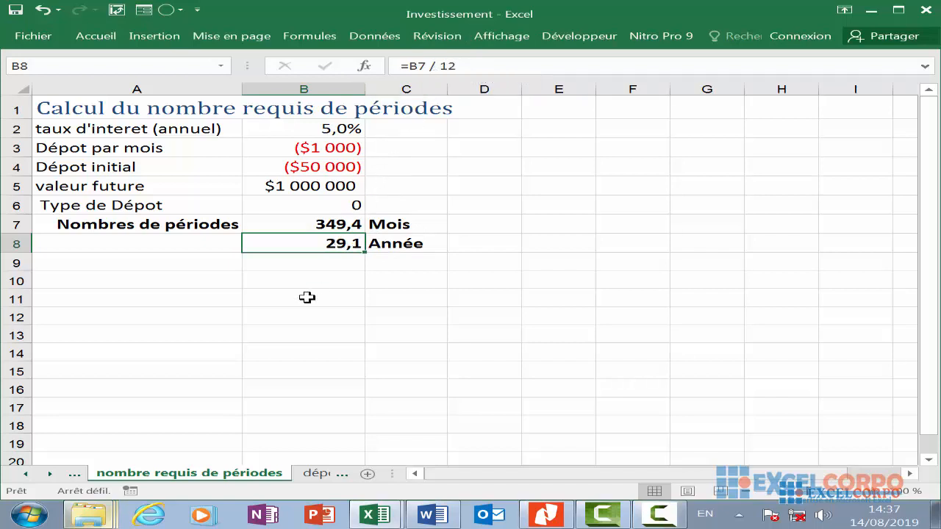
- Inspect the formulas in the months and years result cells and the input values above them
click(357, 224)
click(342, 239)
click(347, 225)
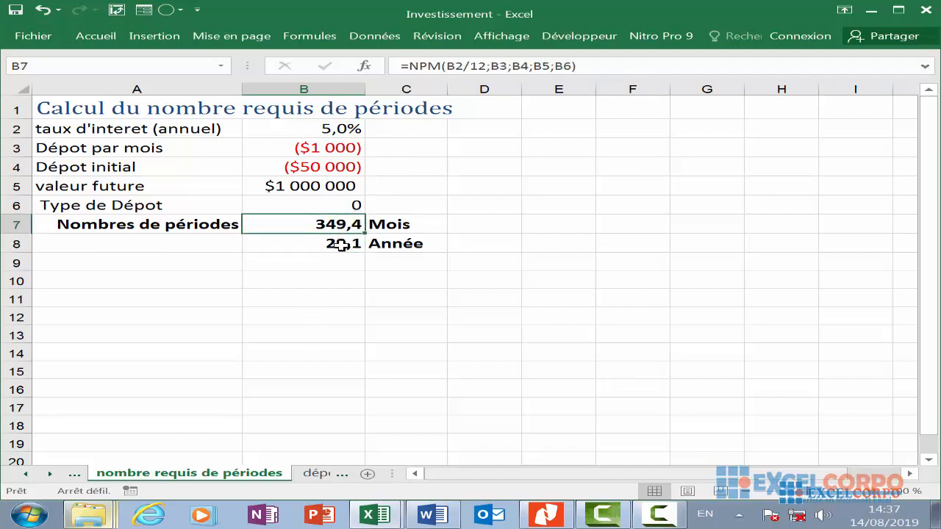
click(341, 245)
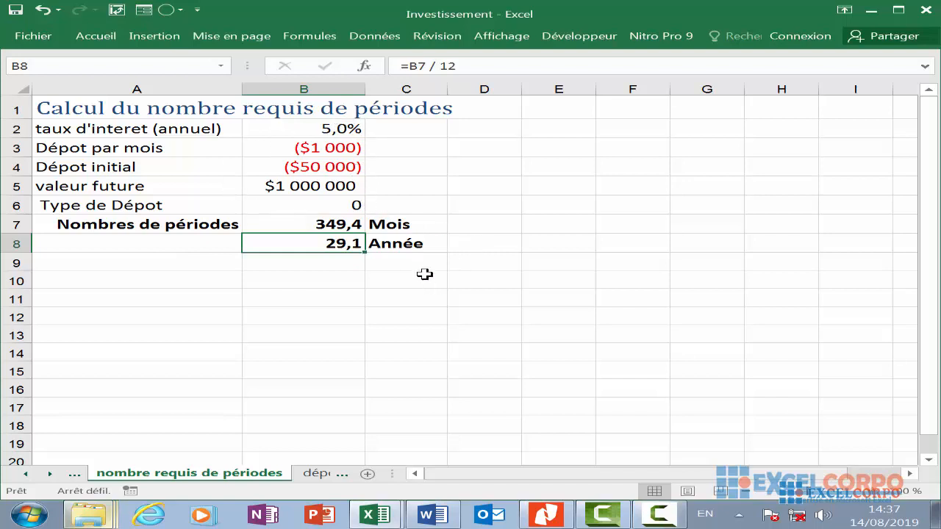
scroll(415, 269, down, 3)
scroll(415, 267, up, 3)
click(324, 225)
click(319, 171)
click(326, 131)
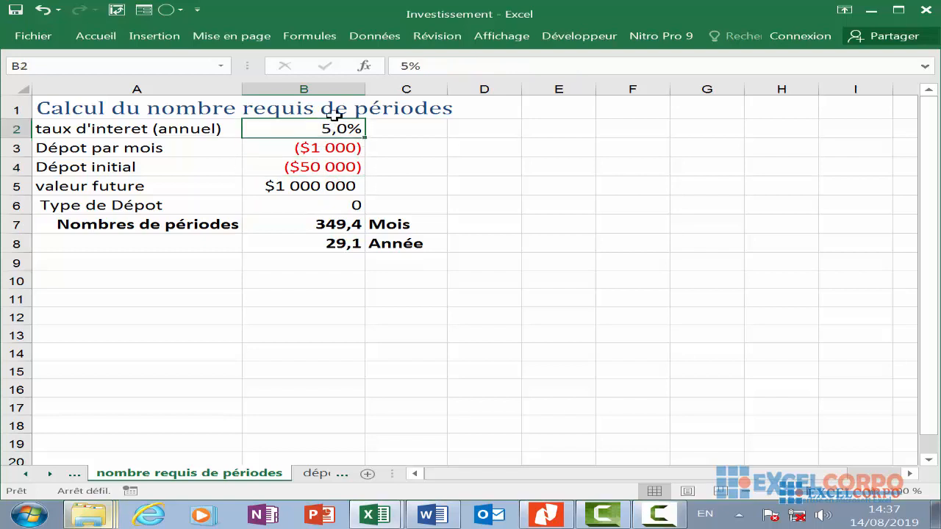
key(Up)
click(322, 231)
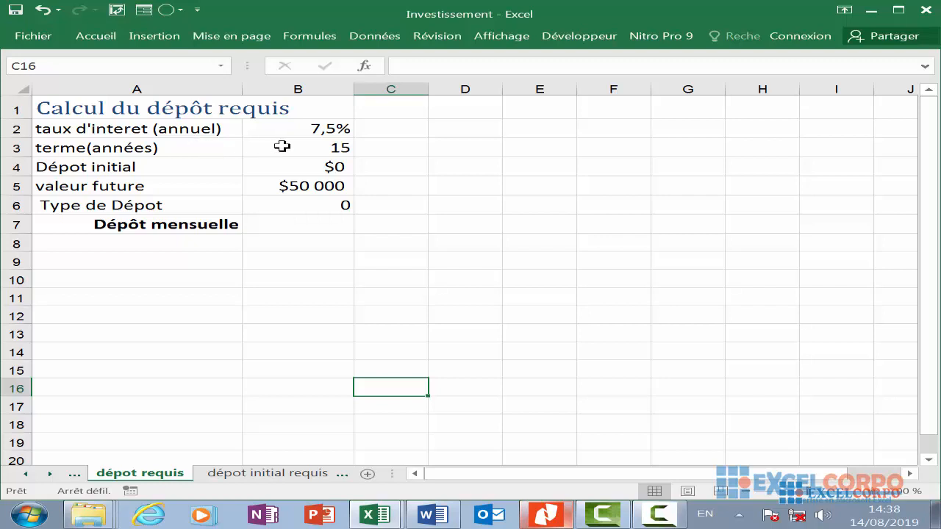
click(308, 184)
click(425, 145)
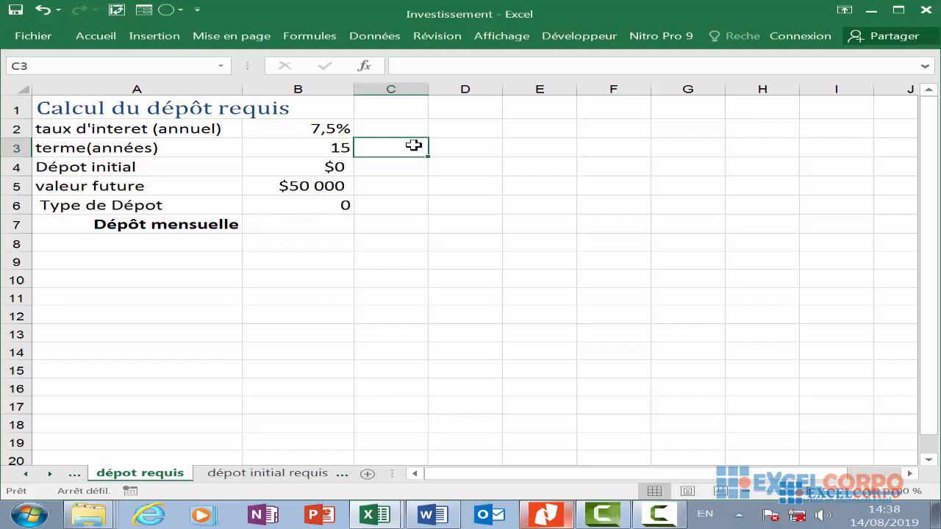
click(455, 210)
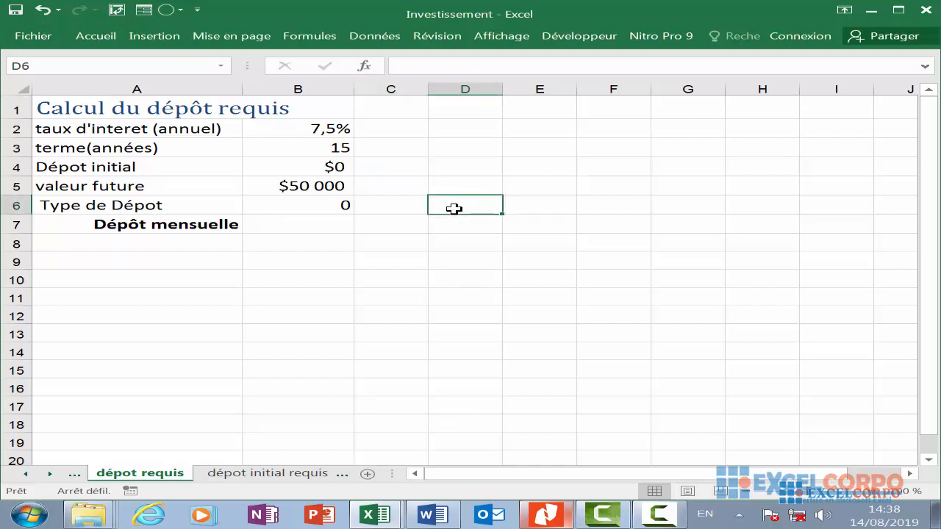
click(383, 250)
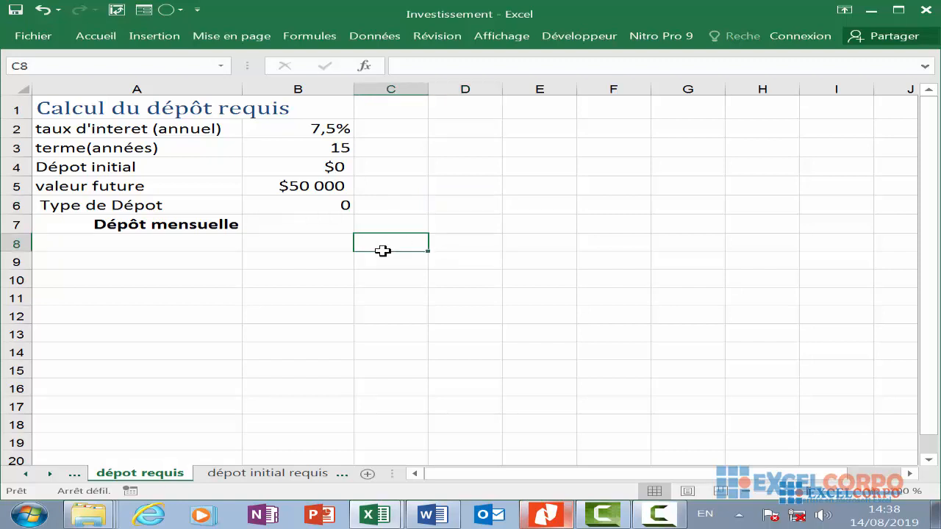
click(389, 291)
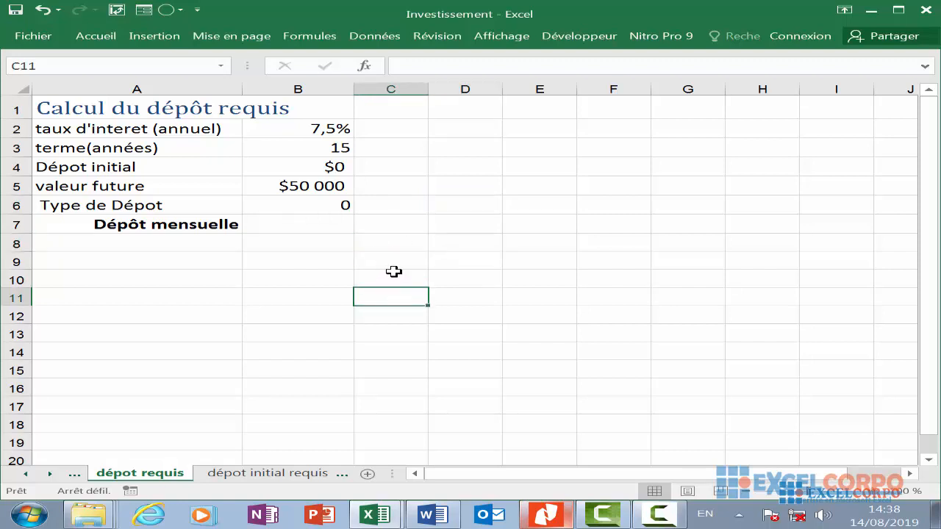
click(393, 272)
- Open the function dialog, browse the Finances functions to read the VPM description, and close the dialog
click(364, 65)
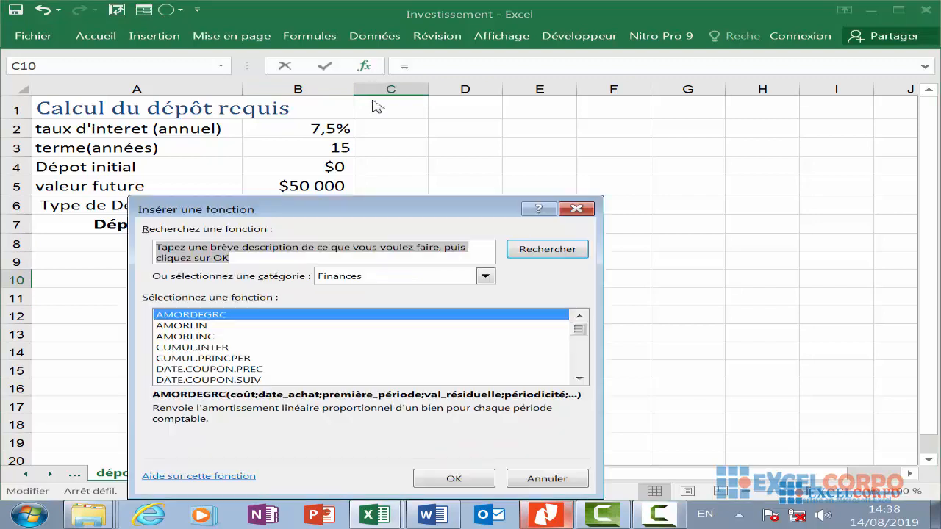
click(207, 328)
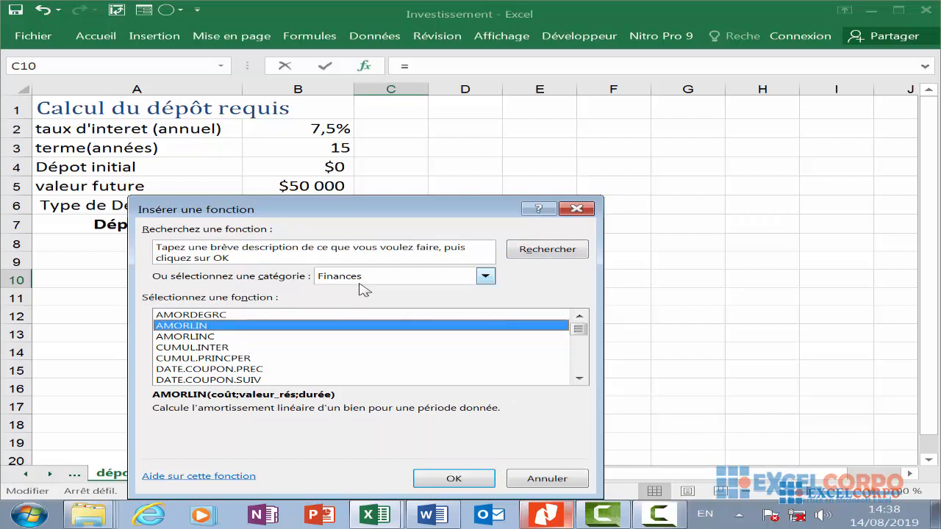
key(v)
key(p)
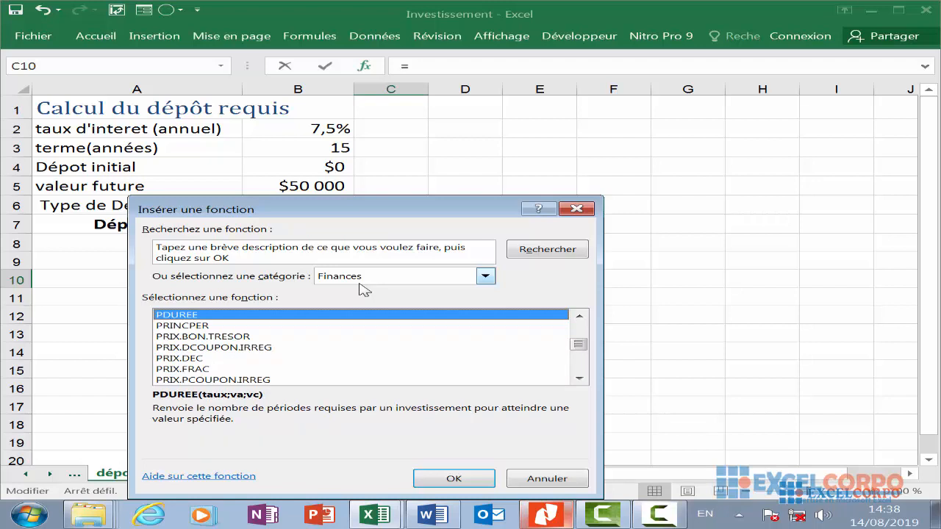
key(v)
scroll(227, 330, down, 2)
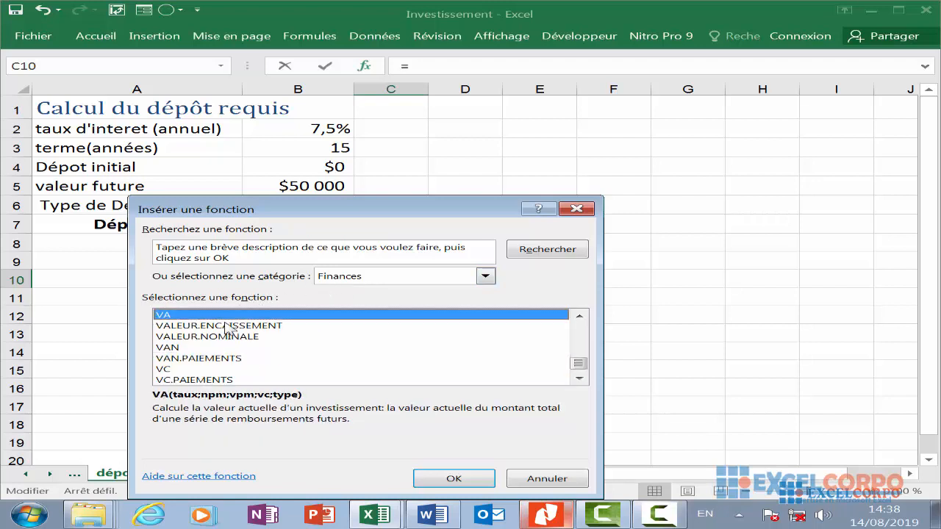
scroll(166, 332, down, 1)
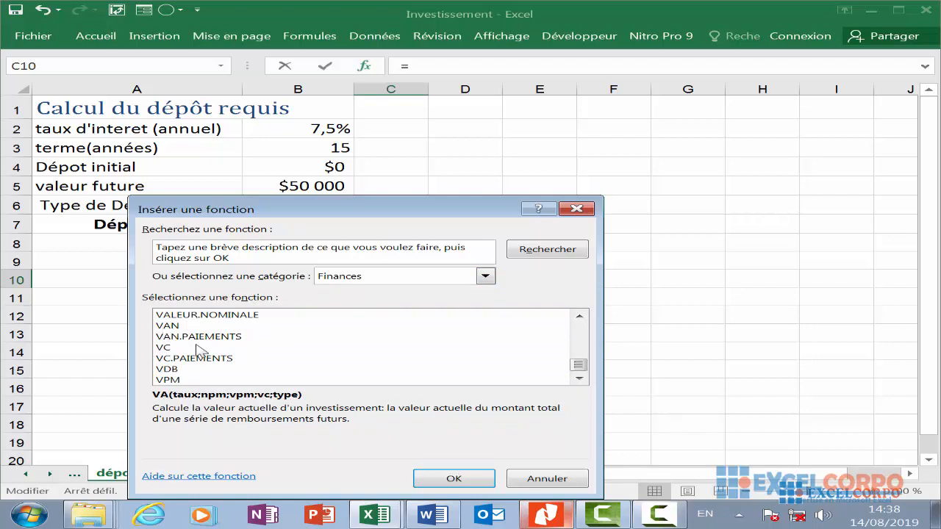
click(178, 380)
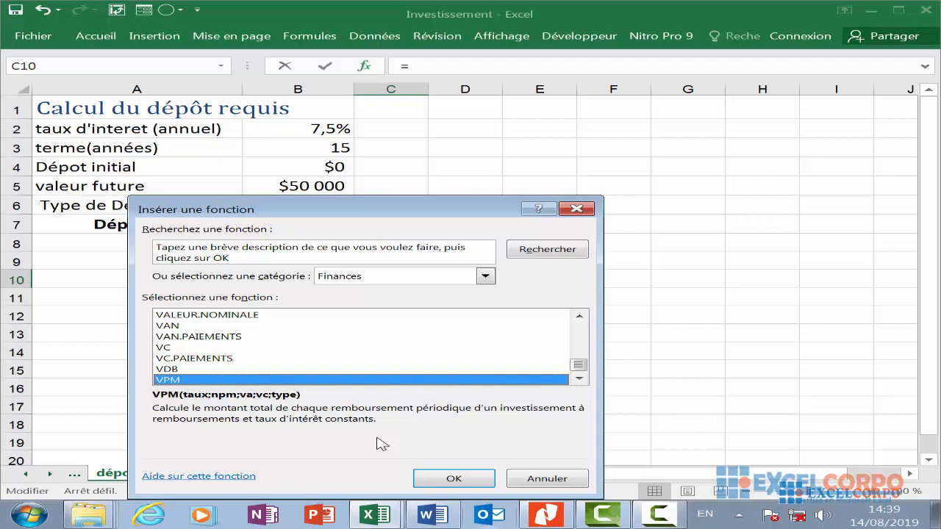
click(577, 209)
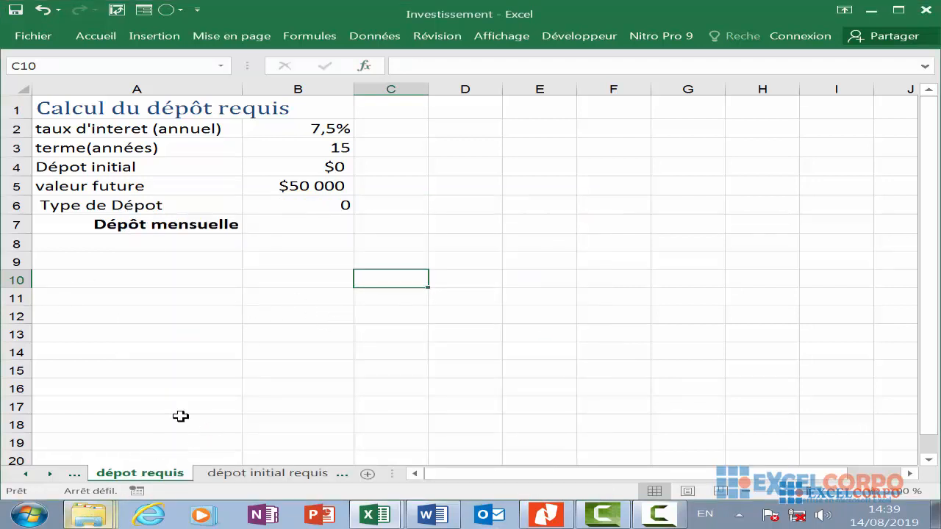
- Inspect the input values for rate, term, initial deposit and future value on the dépôt requis sheet
click(202, 251)
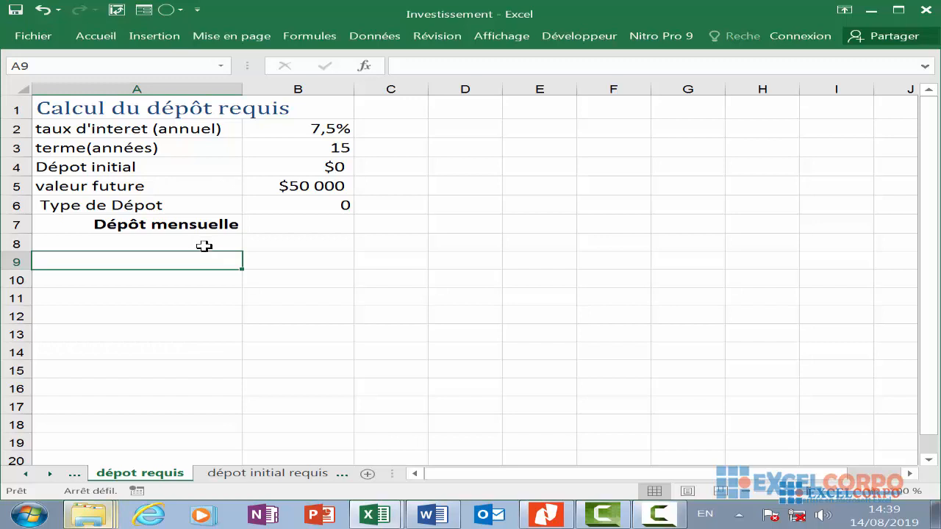
click(289, 187)
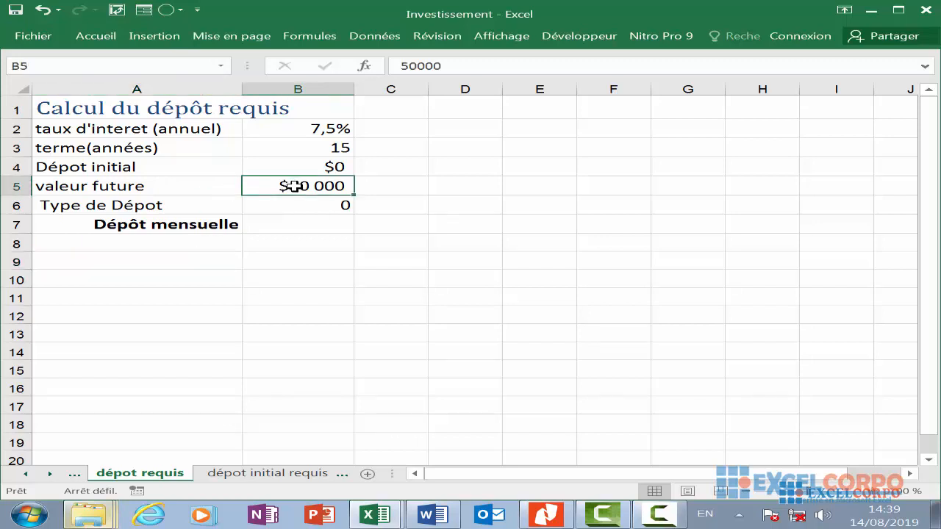
click(305, 145)
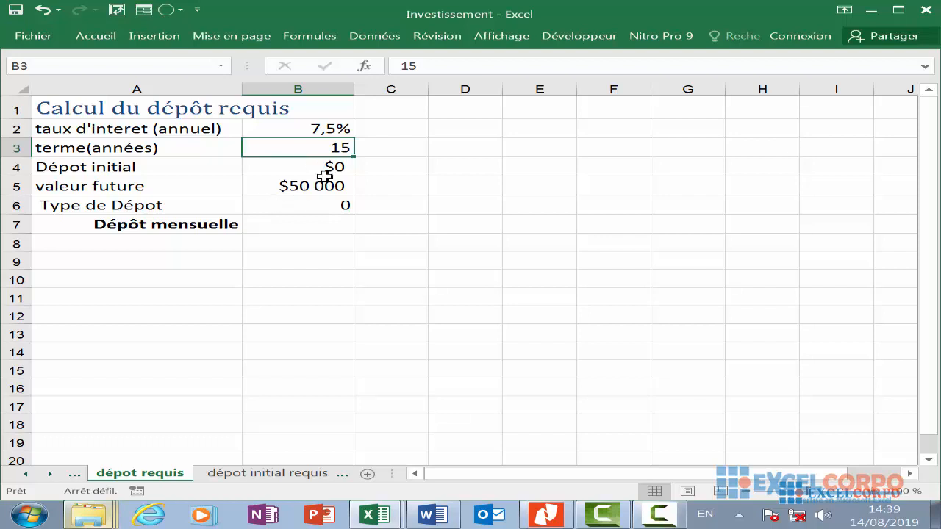
click(327, 172)
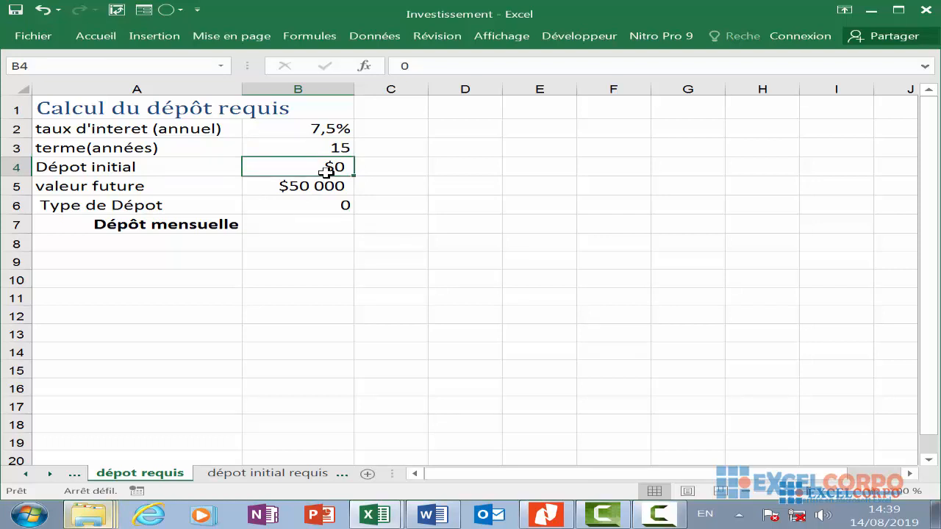
click(333, 130)
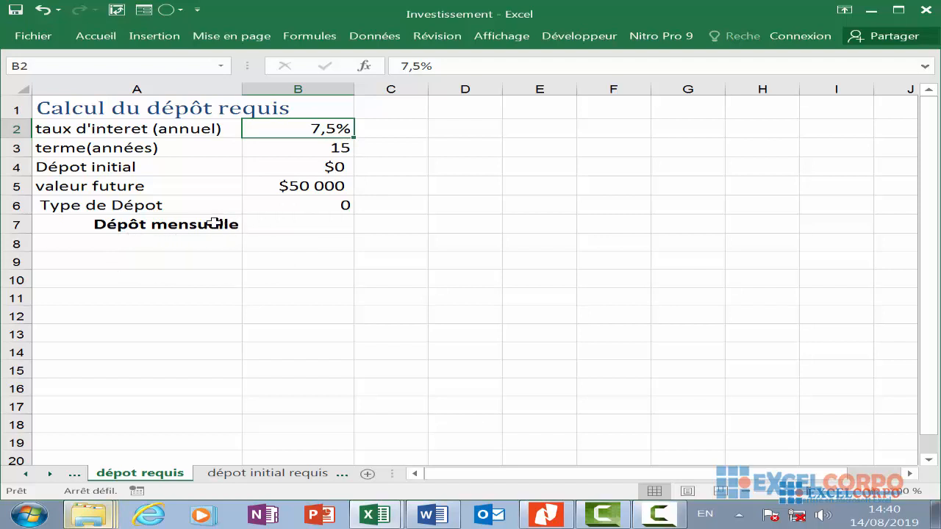
- Start a VPM formula in B7 with the monthly rate B2/12 as its first argument
click(280, 222)
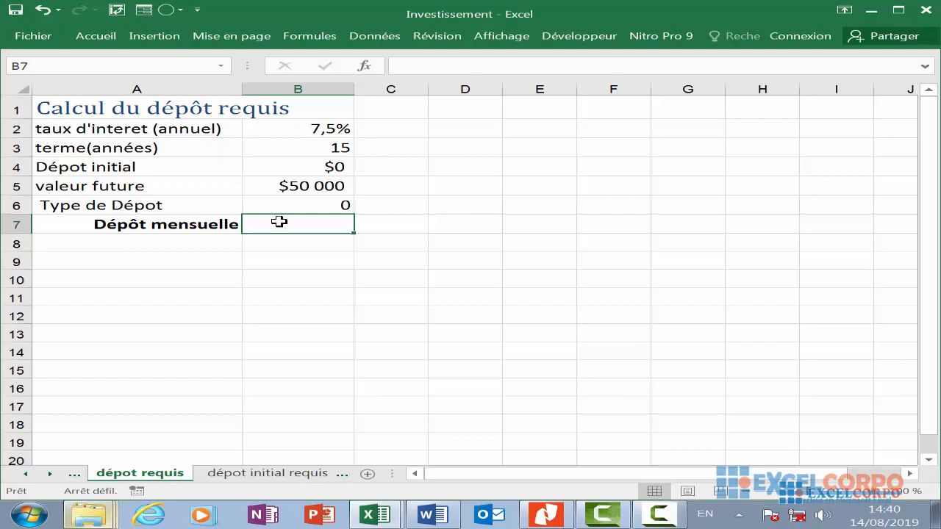
text(=)
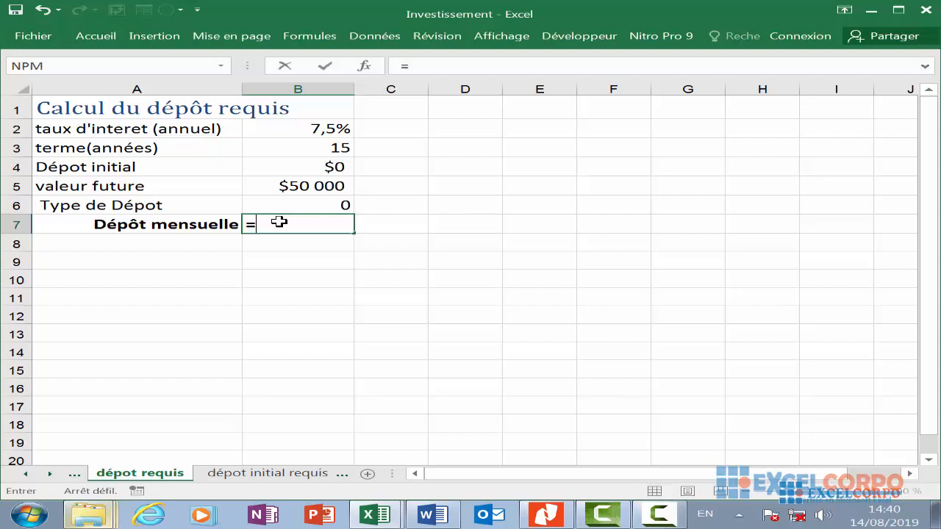
text(V)
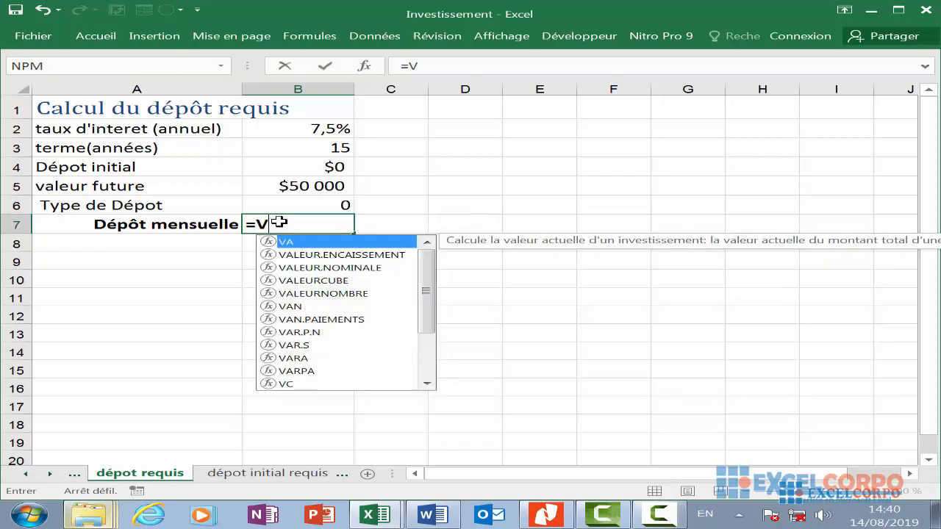
text(PM()
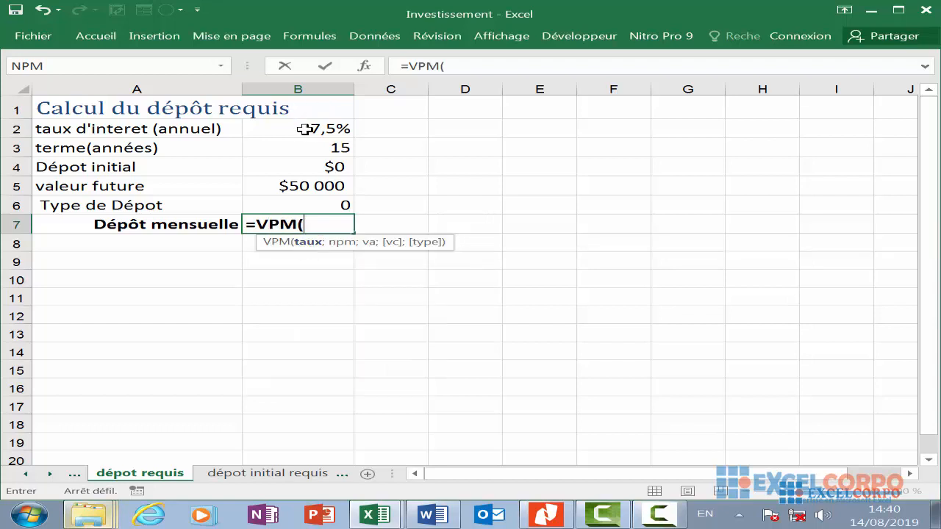
click(307, 129)
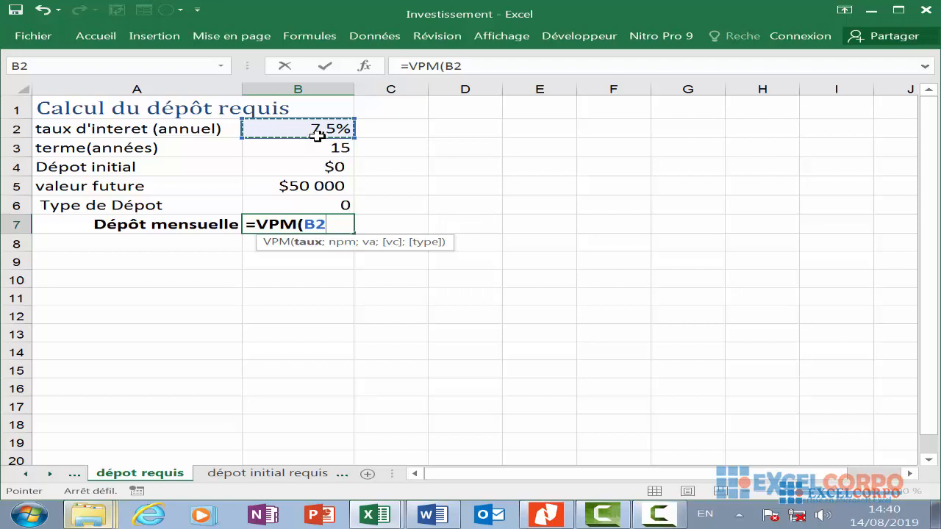
text(/12)
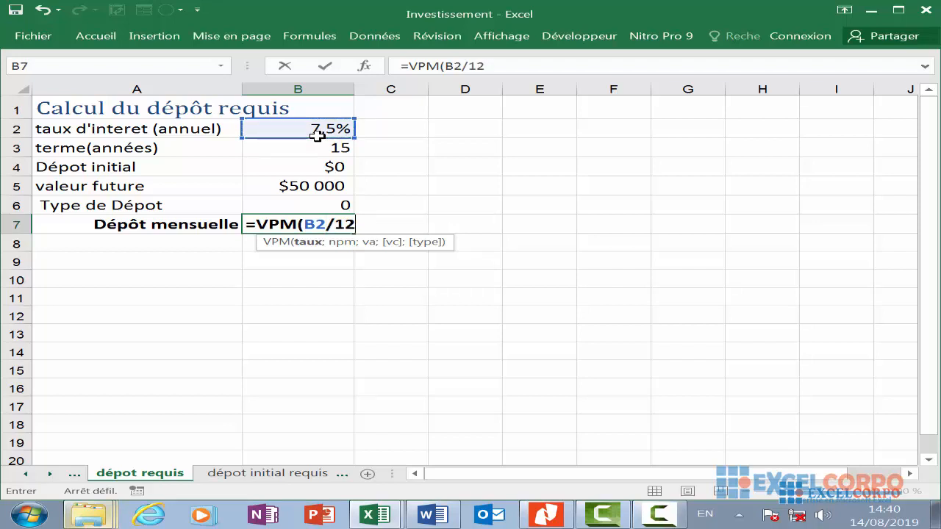
text(;)
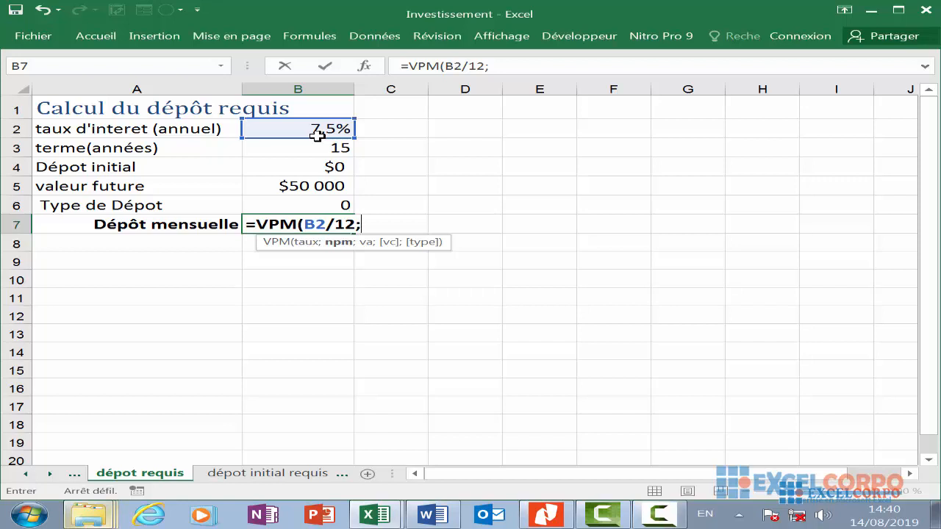
- Add B3*12, B4, B5 and B6 as the remaining VPM arguments and confirm the formula
click(313, 148)
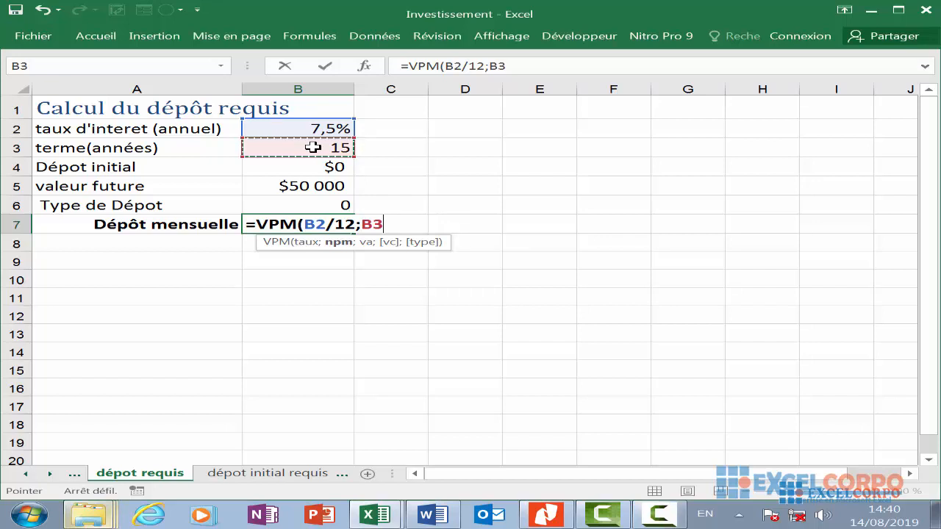
text(*)
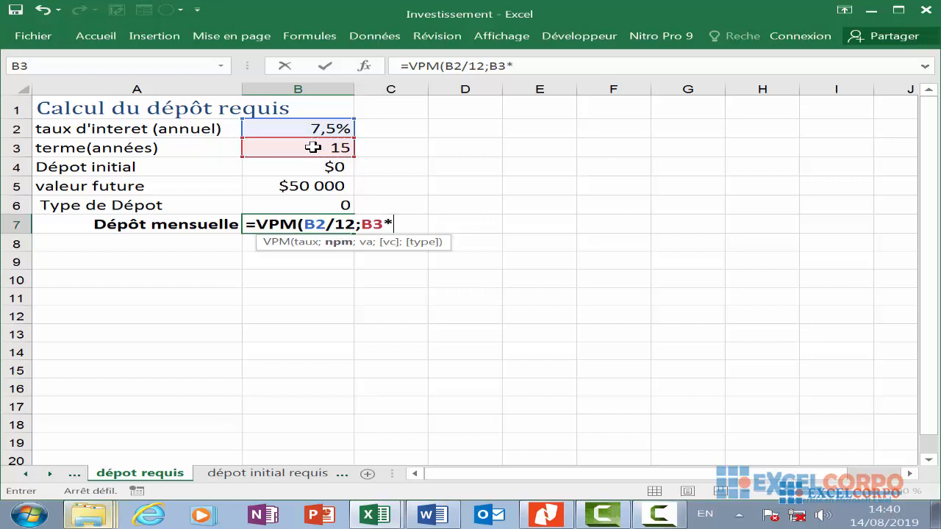
text(12;)
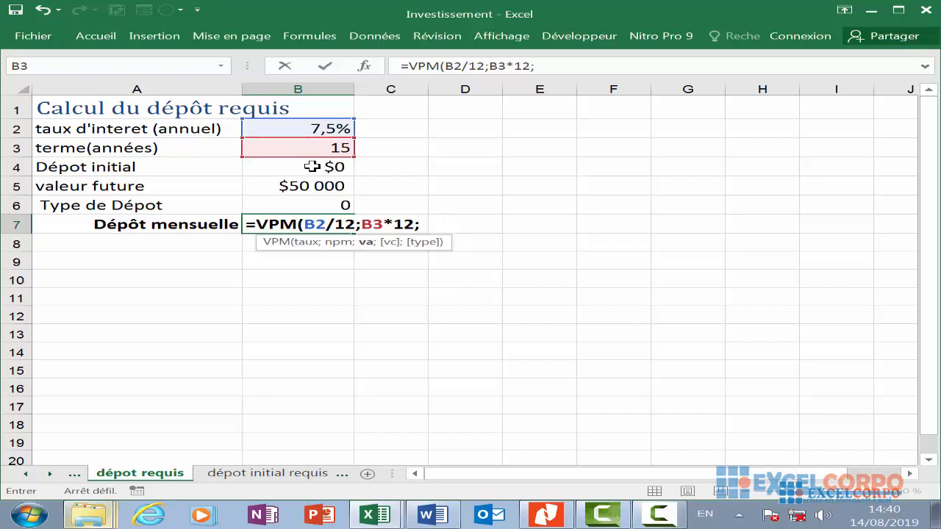
click(312, 167)
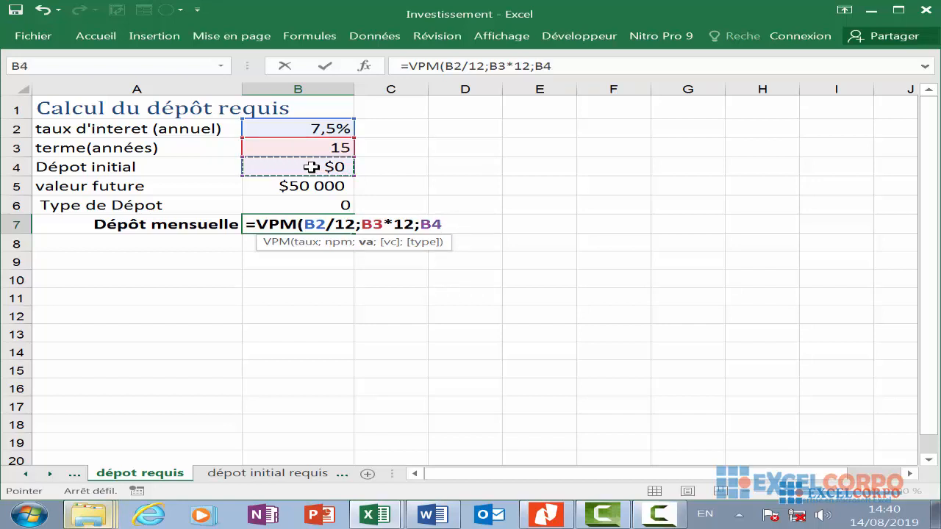
text(;)
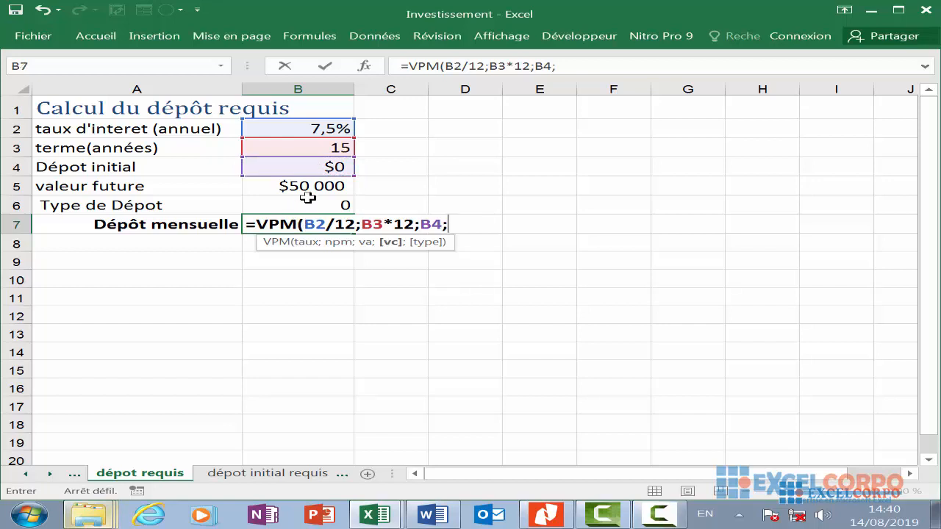
click(325, 185)
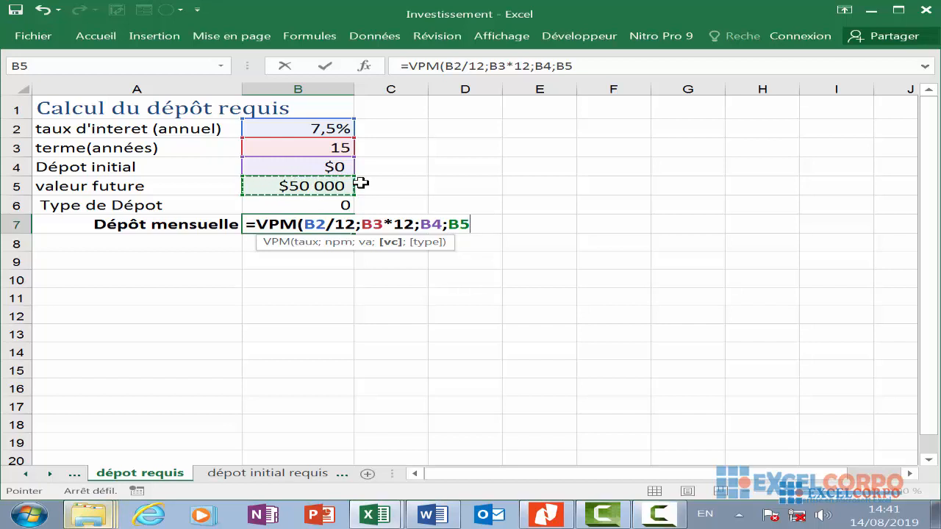
text(;)
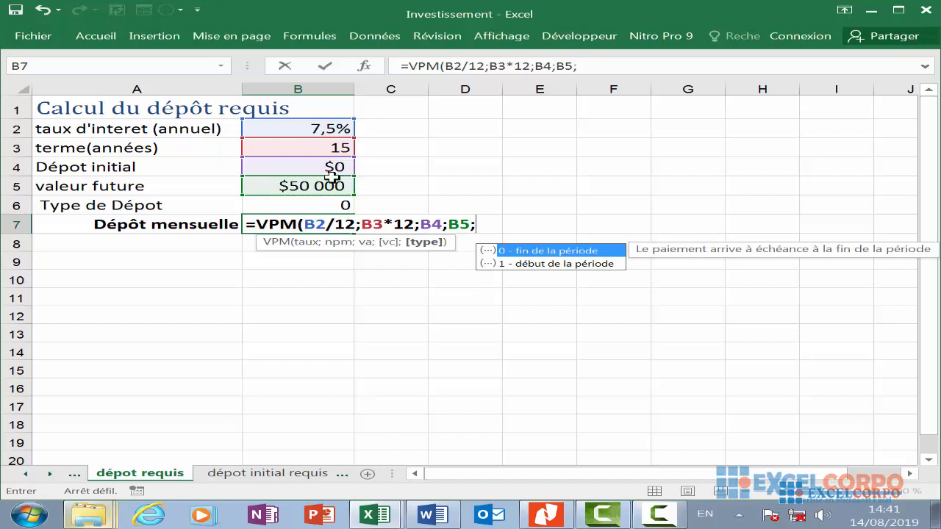
click(293, 205)
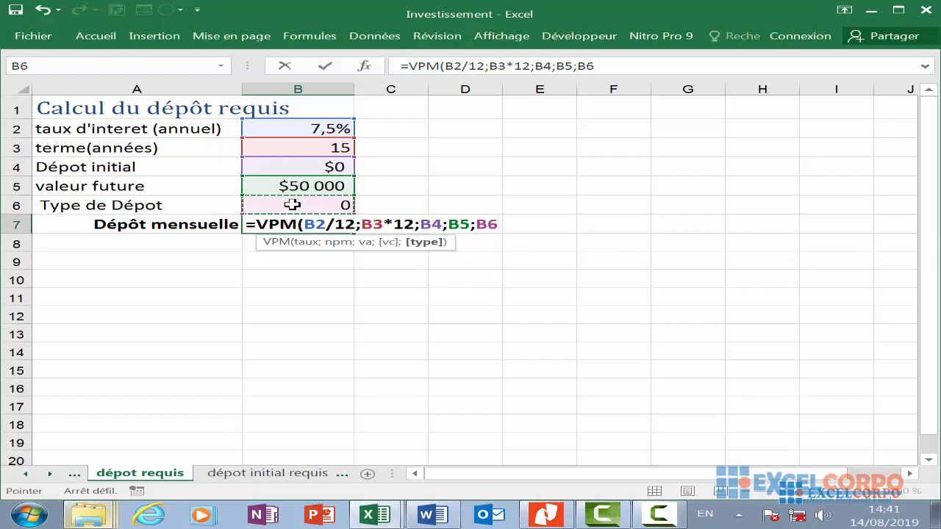
key(Return)
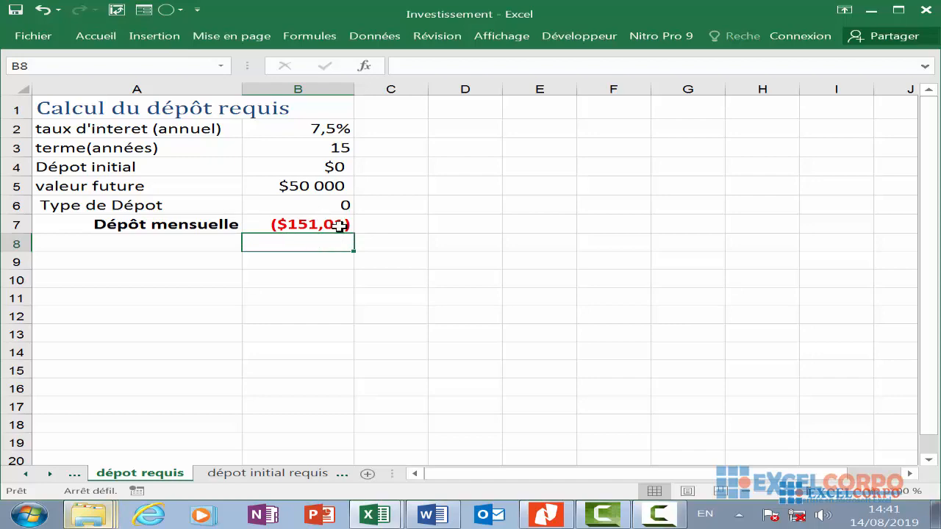
- Inspect the VPM formula in the monthly deposit cell
scroll(338, 225, down, 1)
scroll(342, 228, up, 1)
click(312, 222)
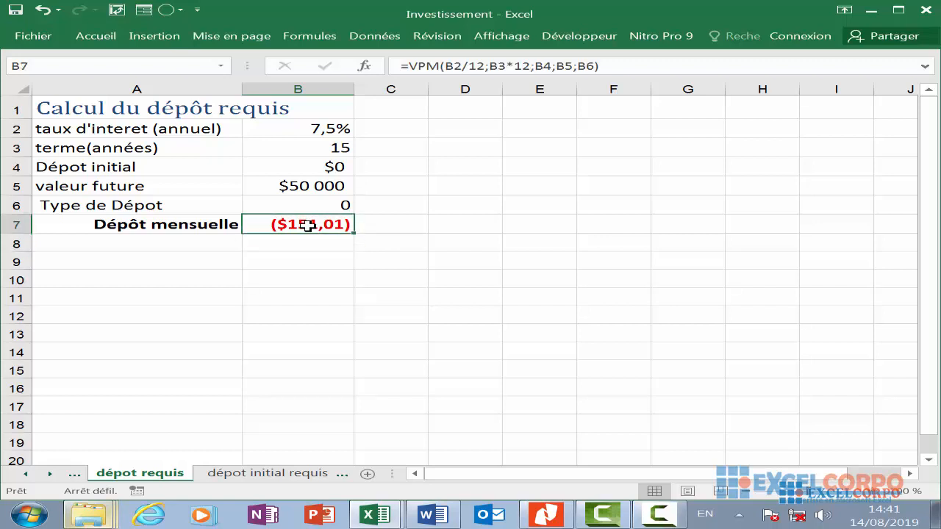
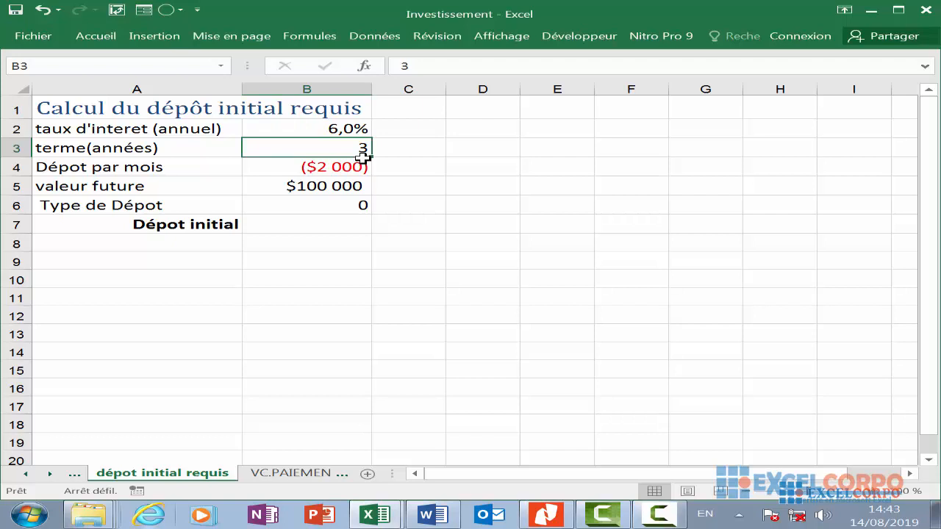
- Start a VA formula in B7 of the dépôt initial requis sheet with the monthly rate B2/12 as its first argument
click(320, 128)
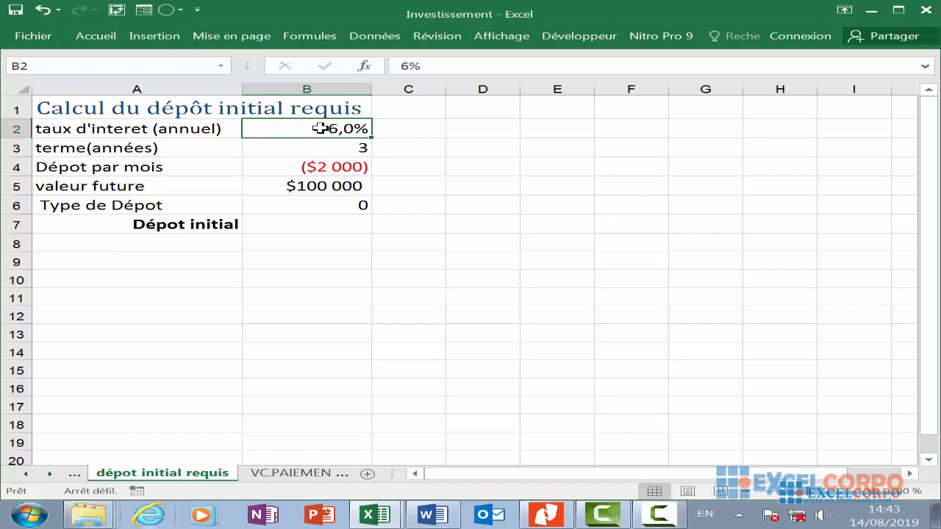
click(356, 176)
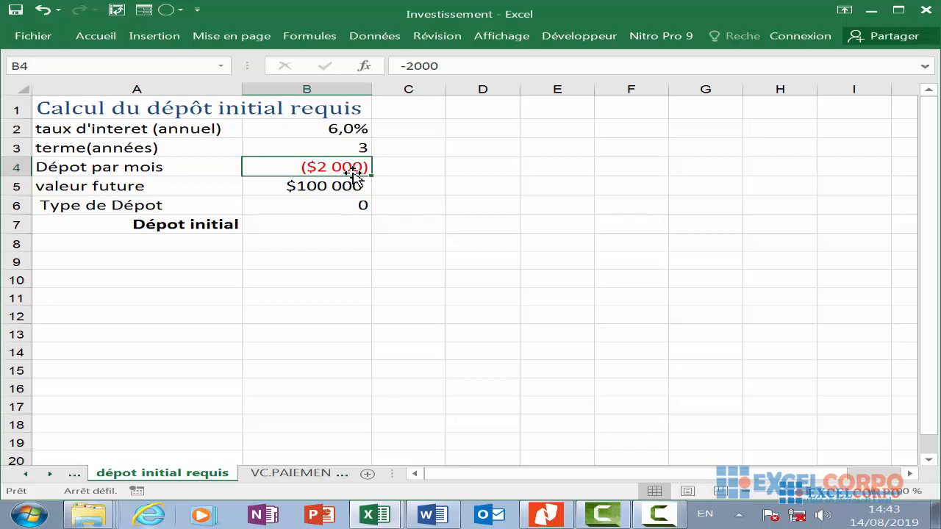
click(287, 222)
text(=VA)
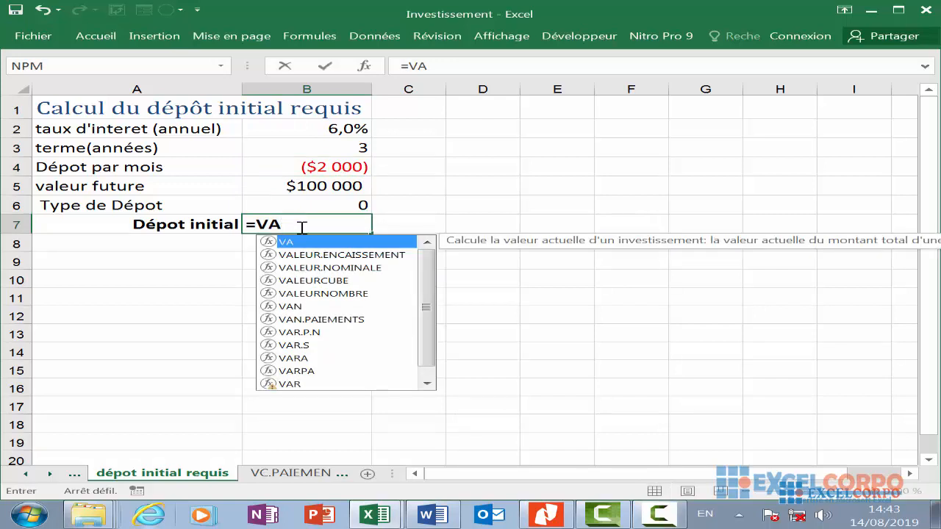
text(()
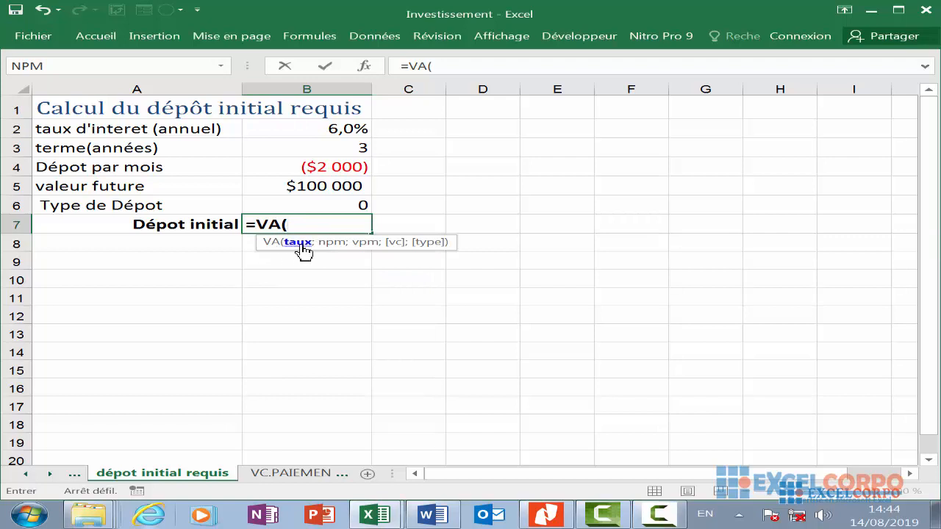
click(347, 129)
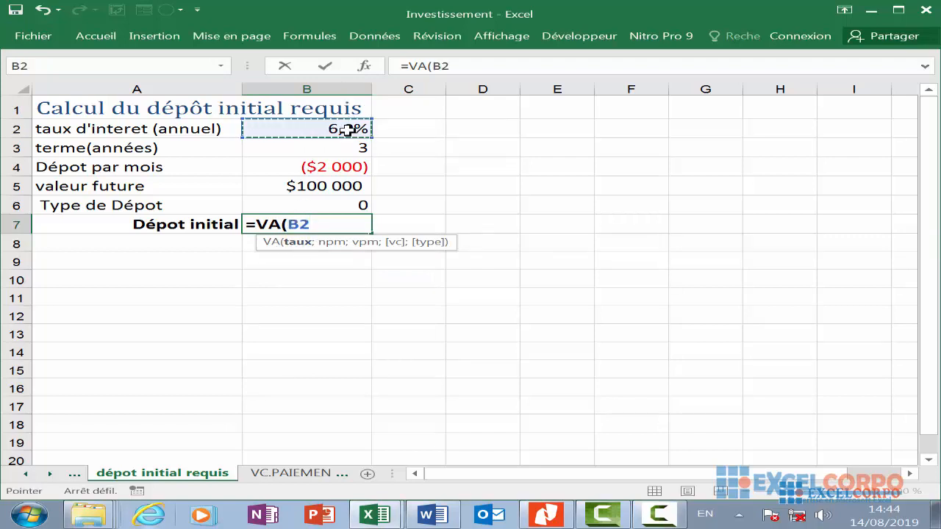
text(/12;)
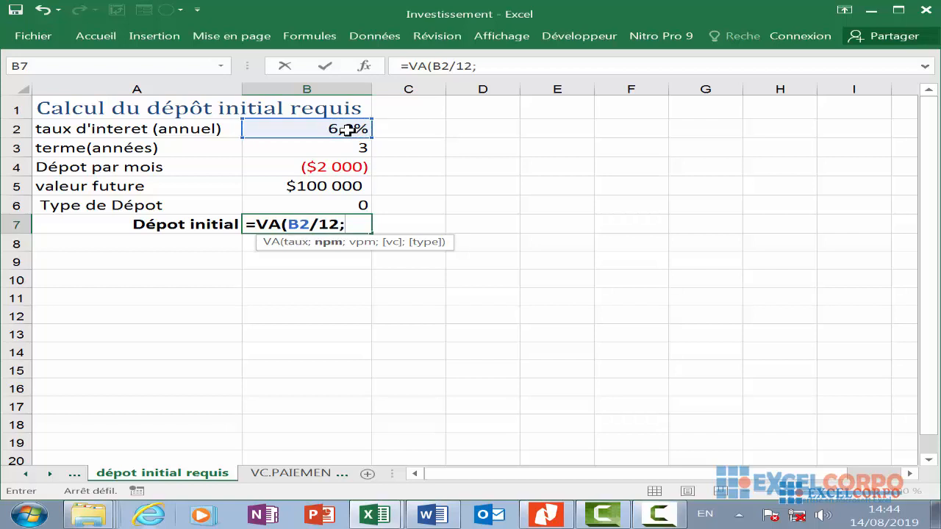
- Add B3*12, B4, B5 and B6 as the remaining VA arguments, confirm the formula and review it in B7
click(350, 146)
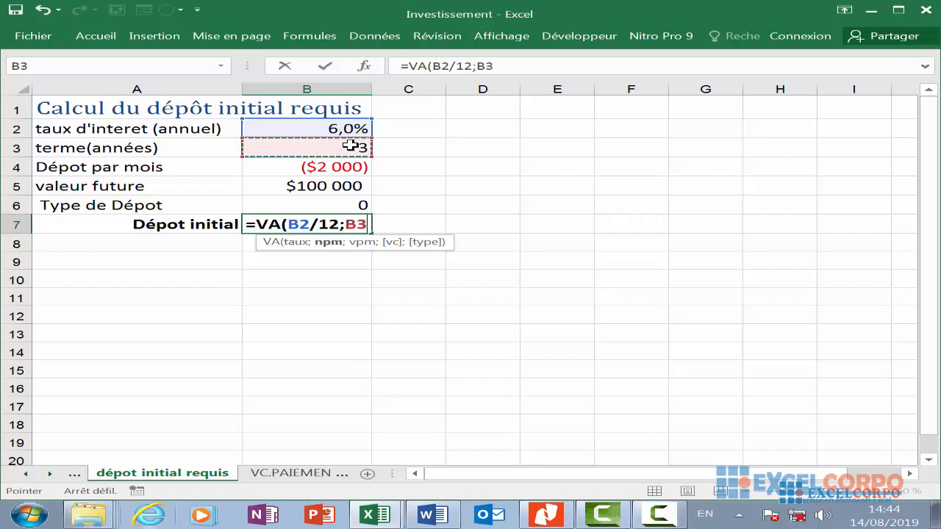
text(*12;)
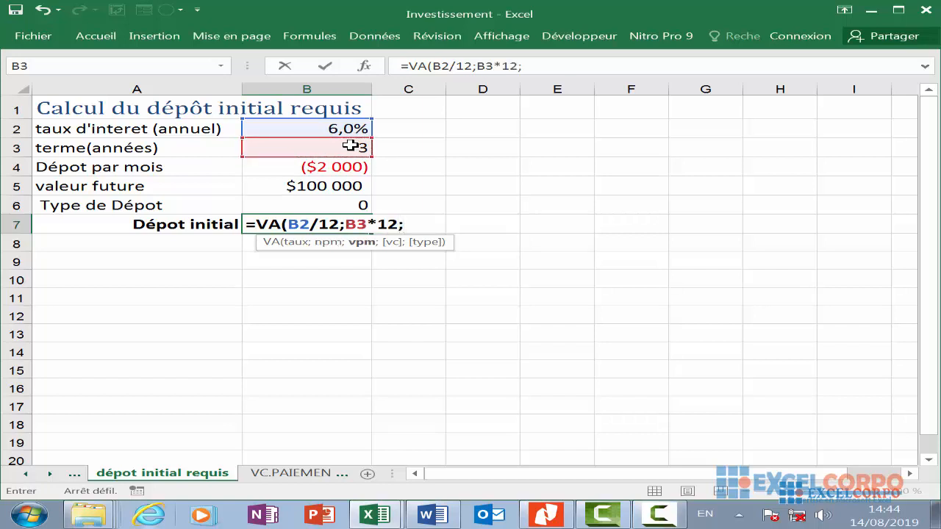
click(334, 171)
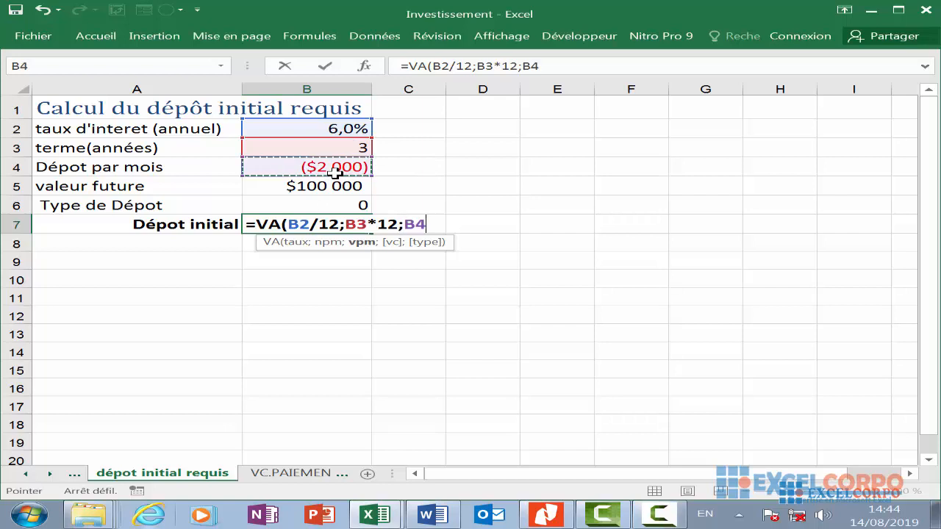
text(;)
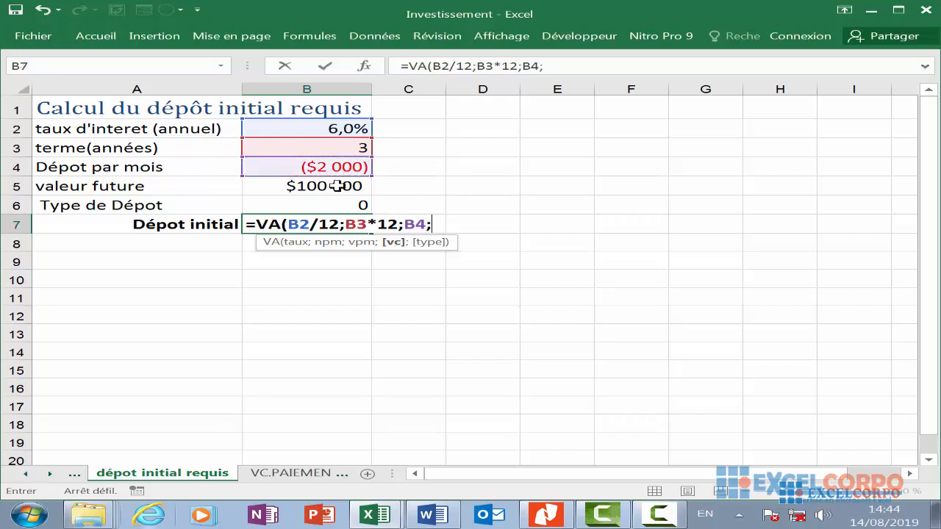
click(336, 186)
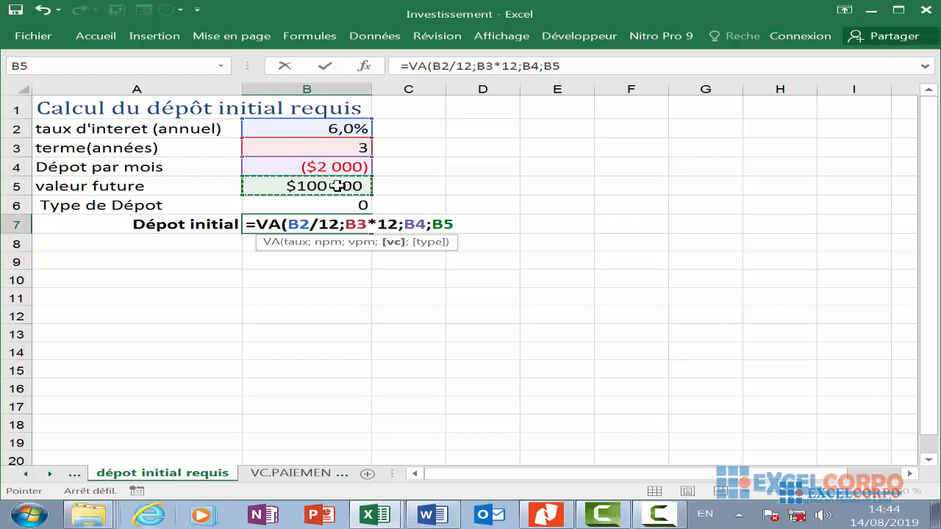
text(;)
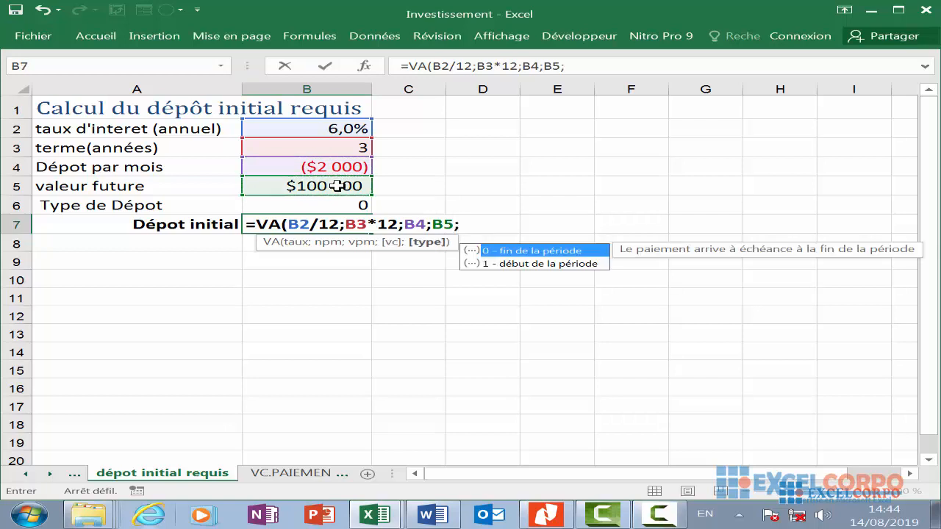
click(340, 205)
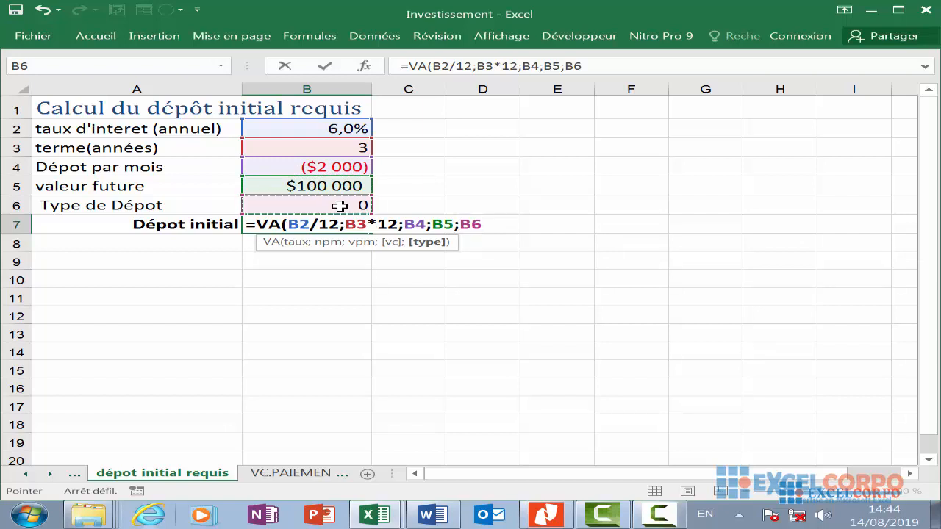
key(Return)
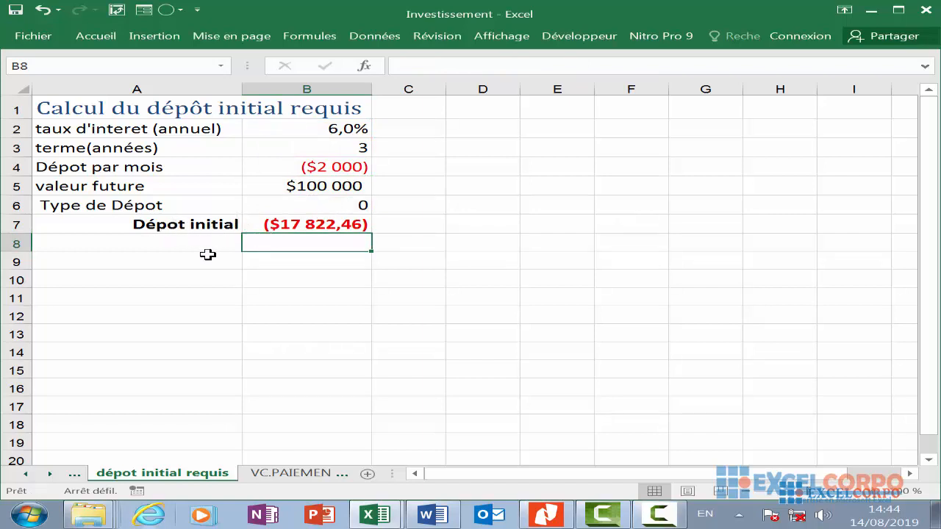
click(325, 225)
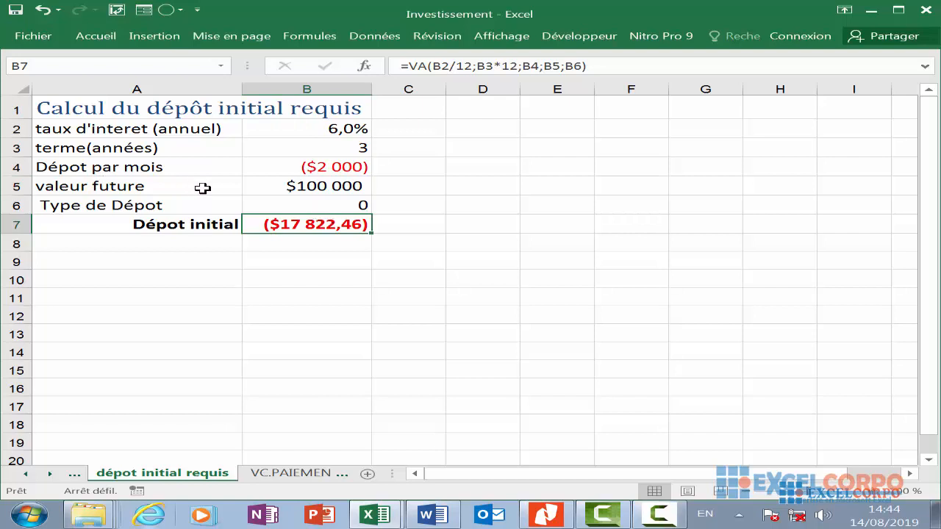
click(347, 186)
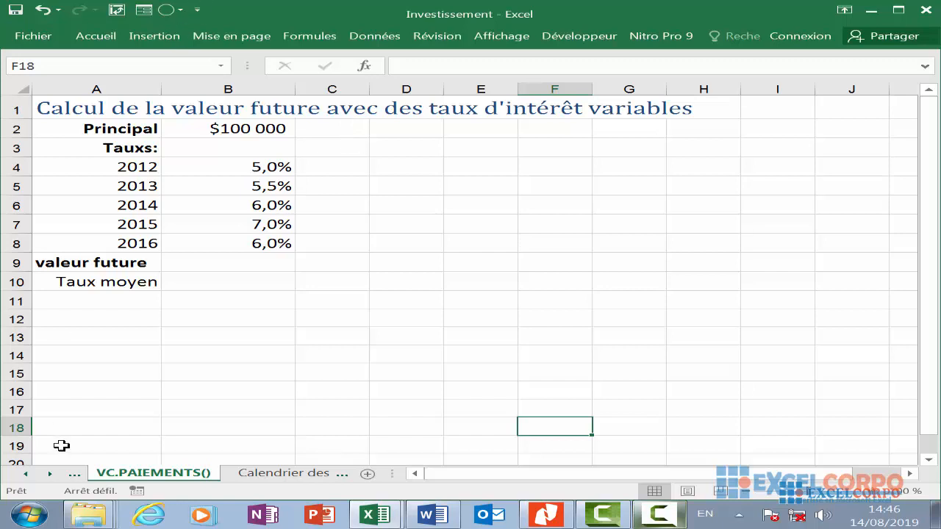
click(122, 269)
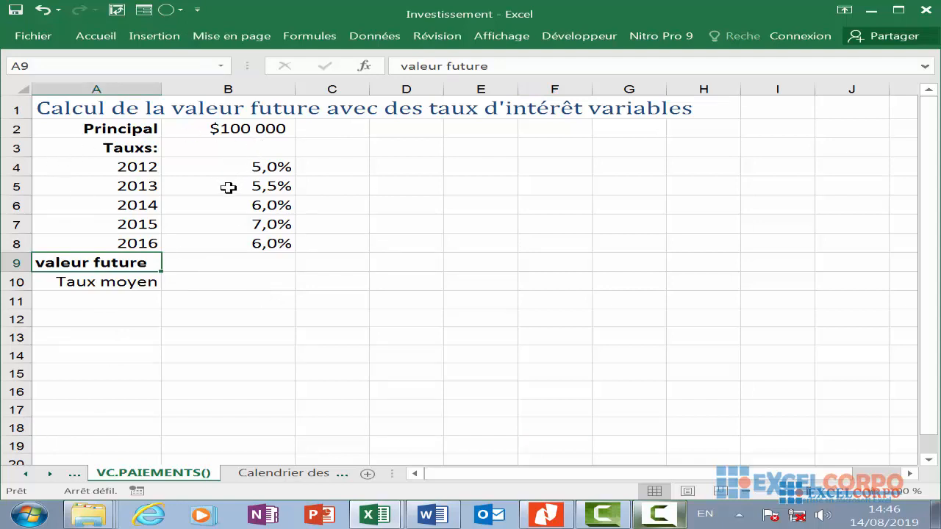
click(382, 275)
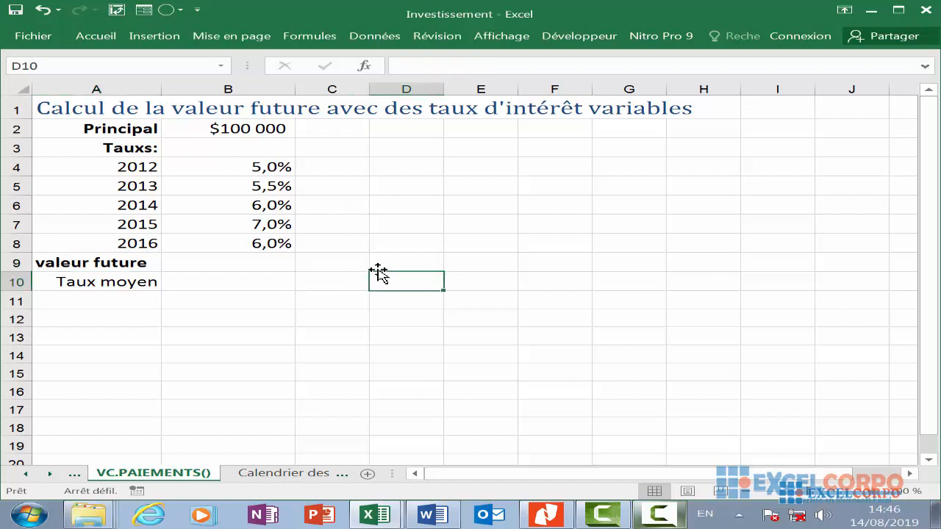
click(375, 70)
click(374, 69)
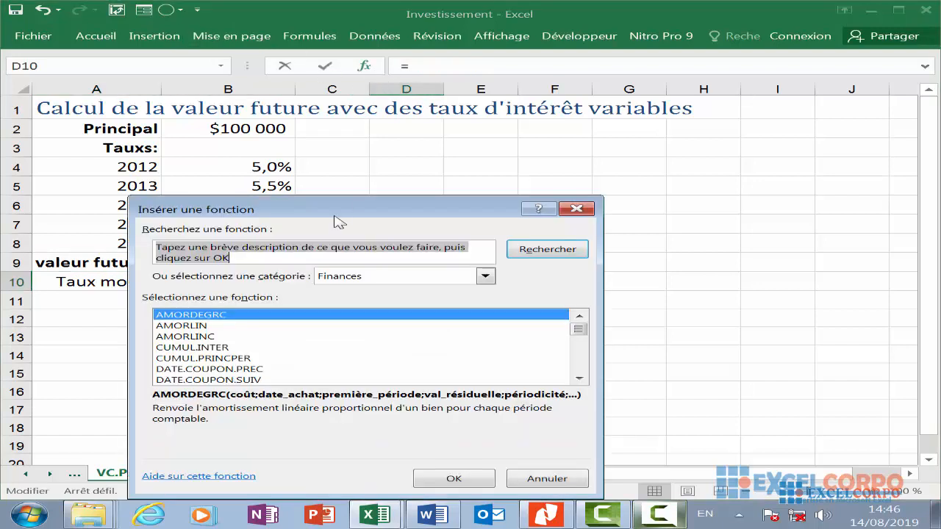
click(219, 345)
key(v)
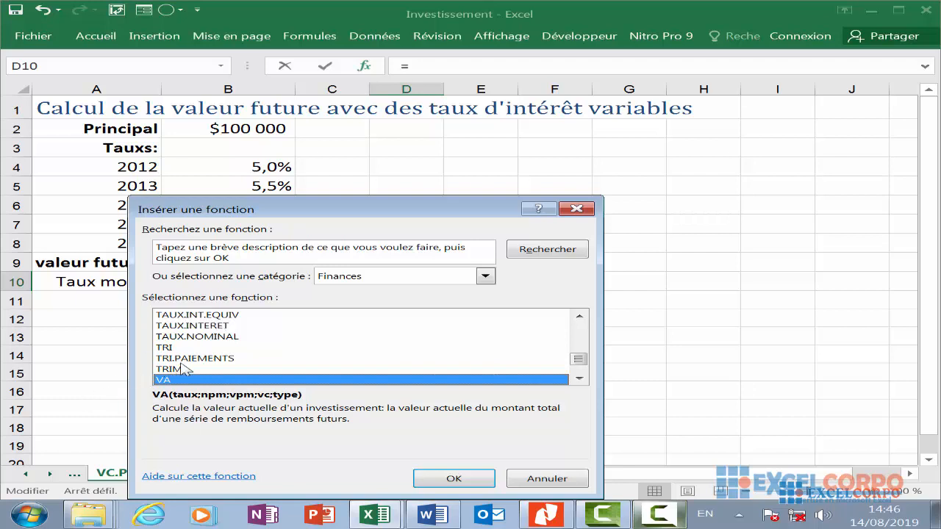
scroll(183, 369, down, 3)
scroll(183, 369, up, 3)
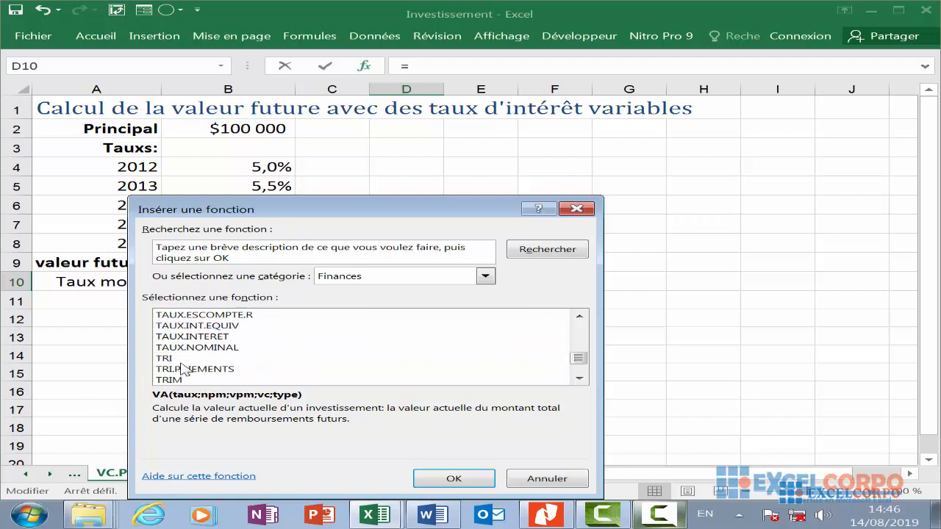
scroll(183, 369, down, 2)
scroll(183, 369, down, 1)
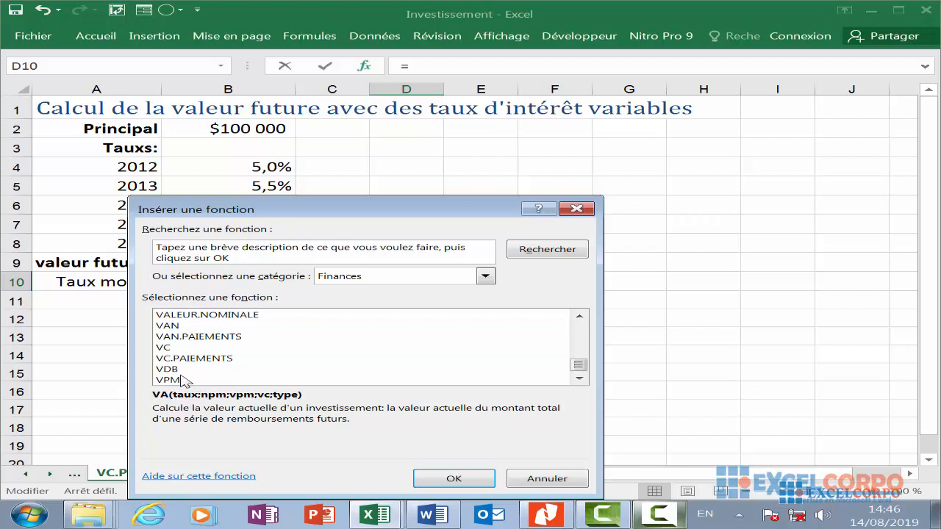
click(195, 358)
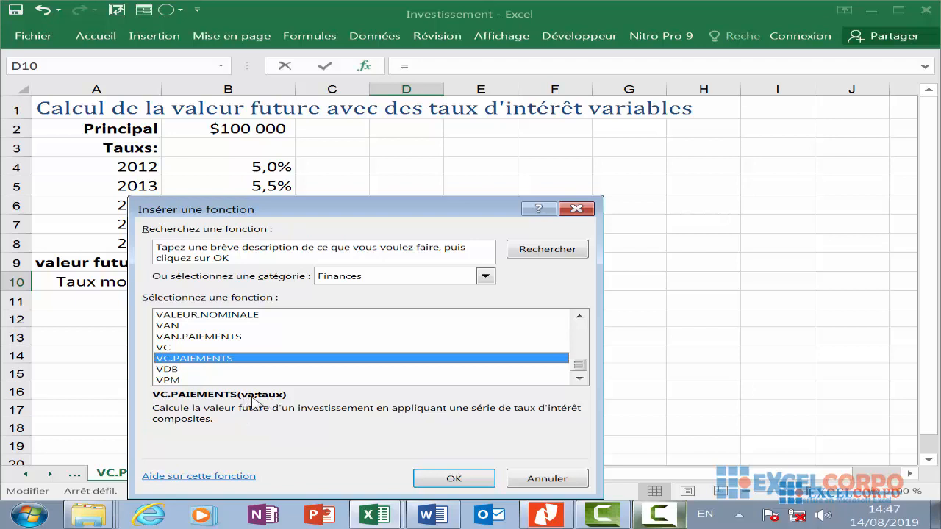
click(447, 480)
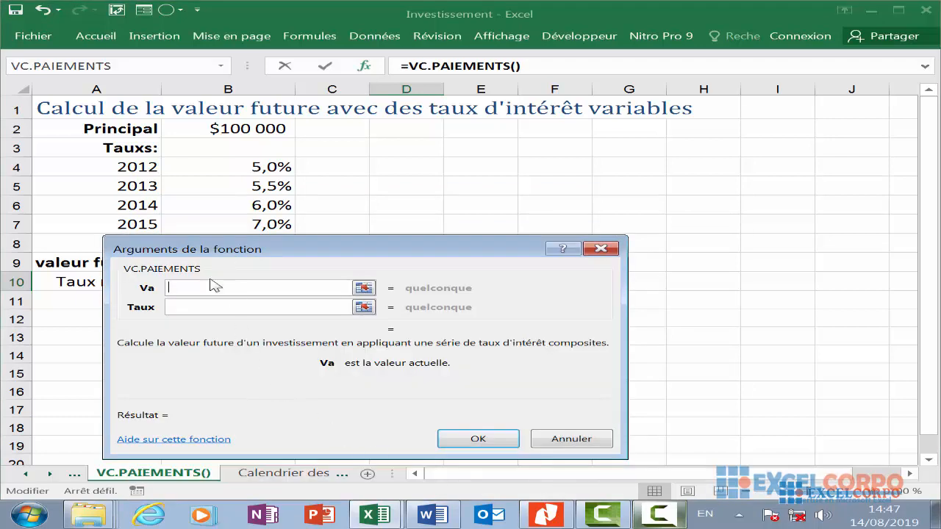
click(287, 307)
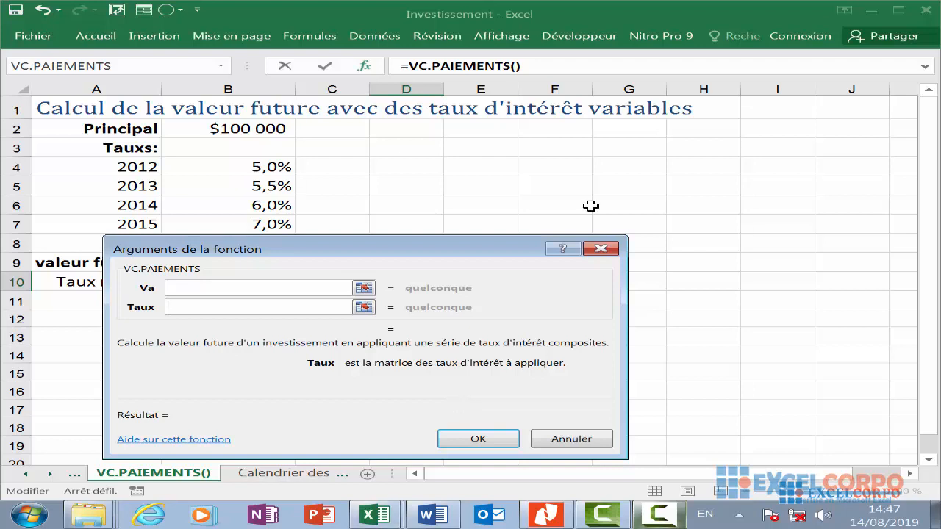
click(601, 248)
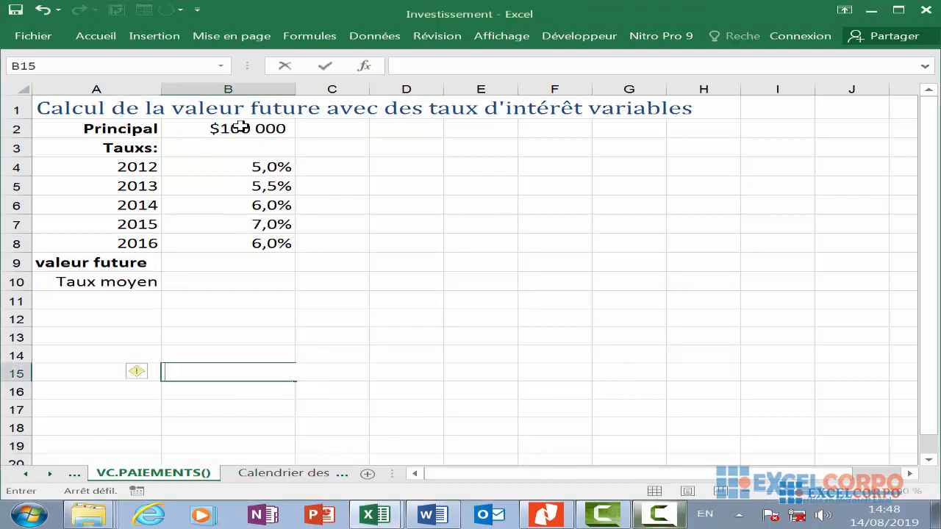
- Start a VC.PAIEMENTS formula in B9 of the VC.PAIEMENTS() sheet with the principal B2 as its first argument
click(243, 126)
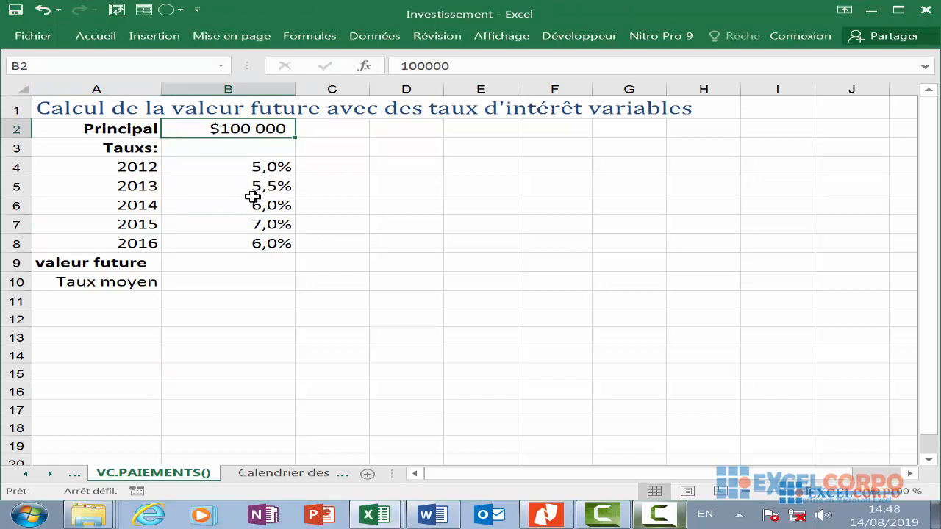
scroll(252, 204, down, 3)
scroll(253, 203, up, 3)
click(245, 263)
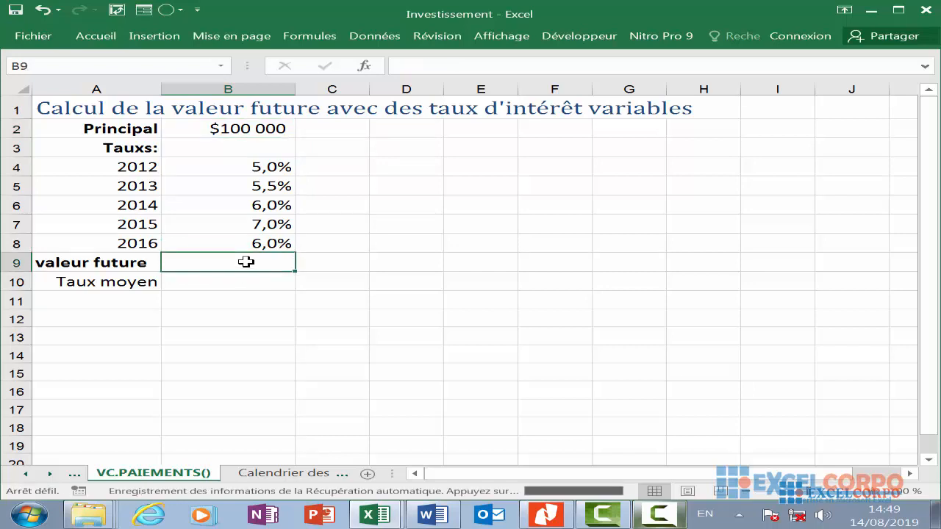
text(=VC)
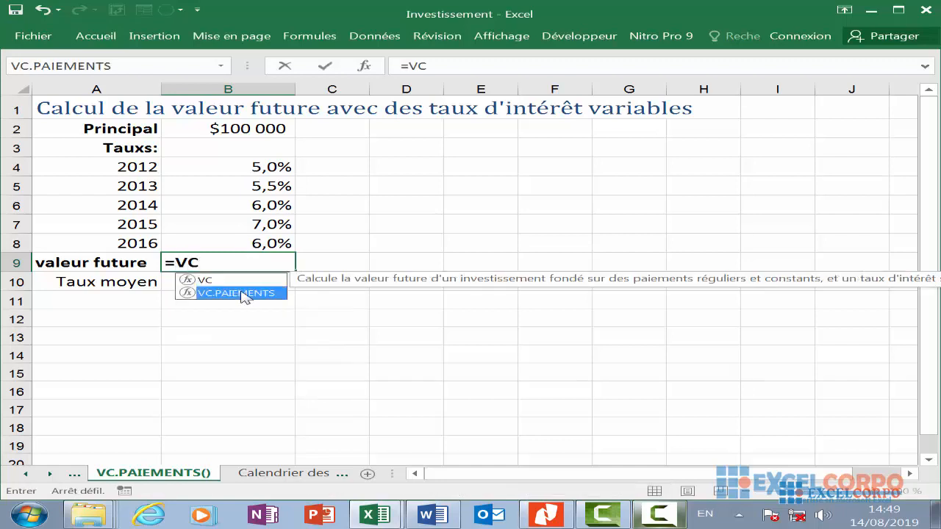
double_click(243, 294)
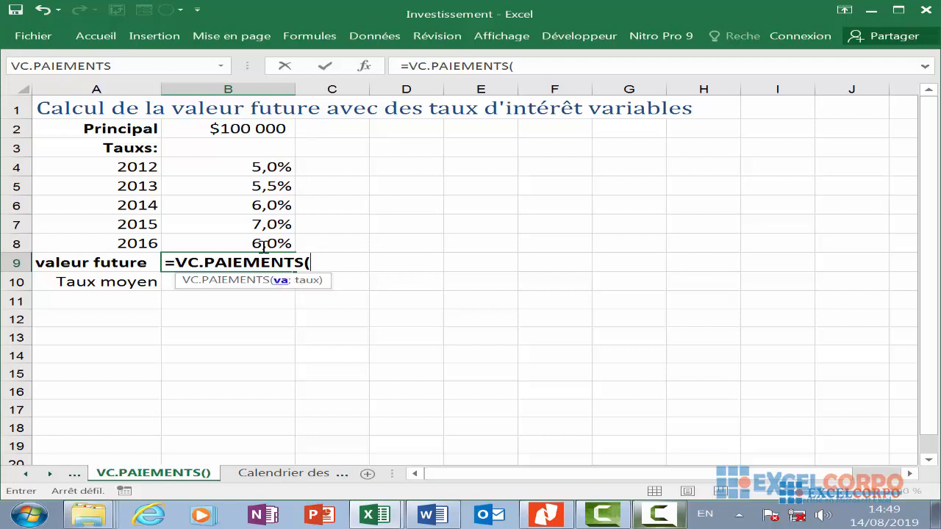
click(255, 128)
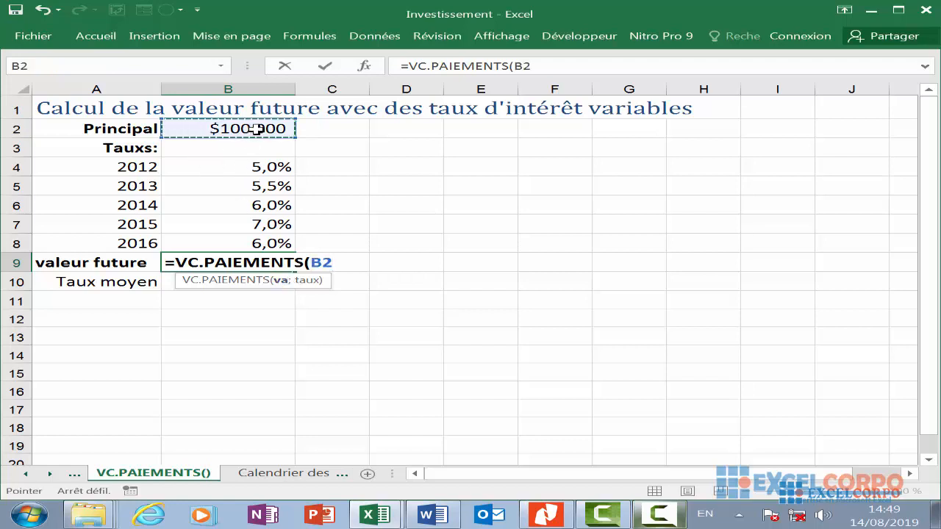
text(;)
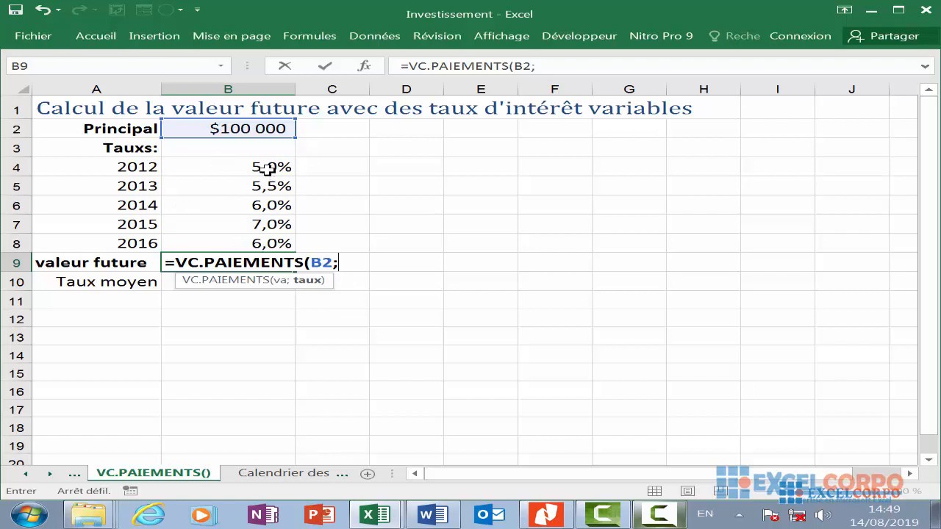
- Add the yearly rates B4:B8 as the rate argument and confirm the VC.PAIEMENTS formula
drag(267, 169, 271, 239)
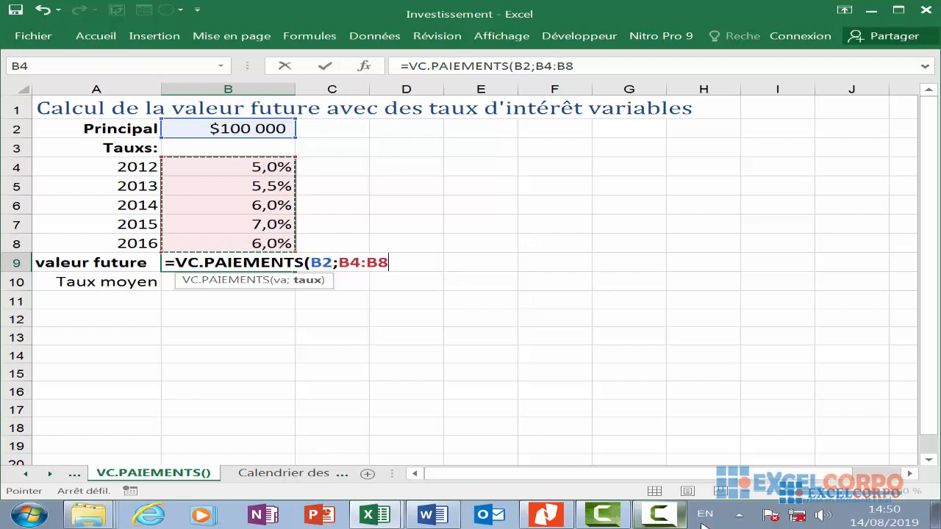
click(659, 514)
click(864, 465)
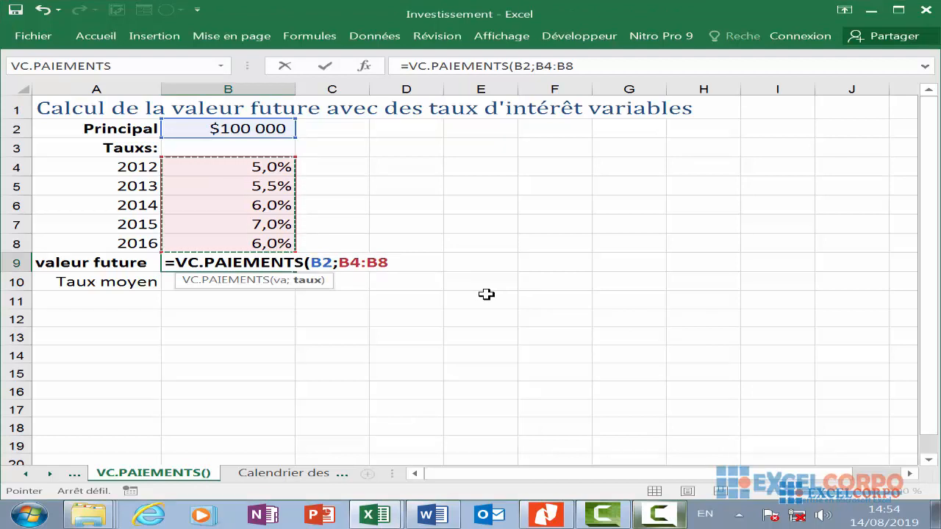
key(Return)
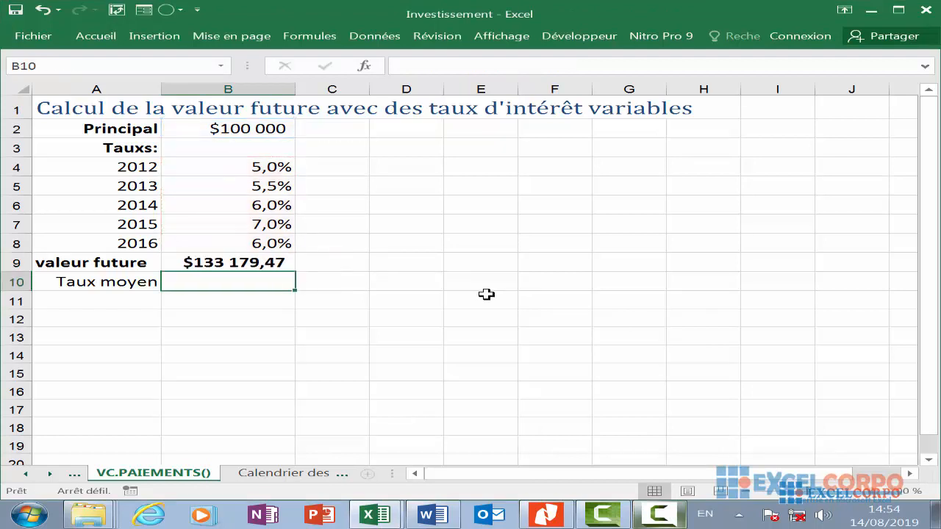
- Review the VC.PAIEMENTS formula in B9
click(233, 264)
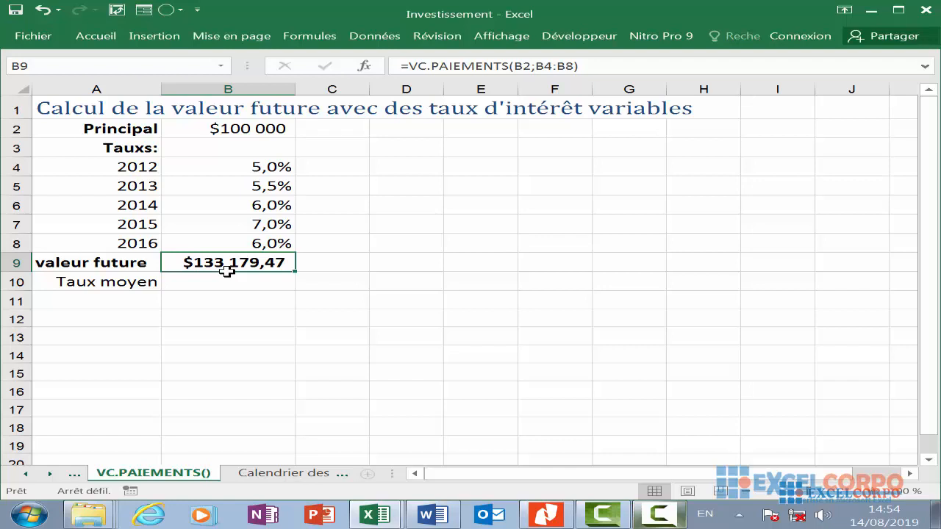
click(324, 263)
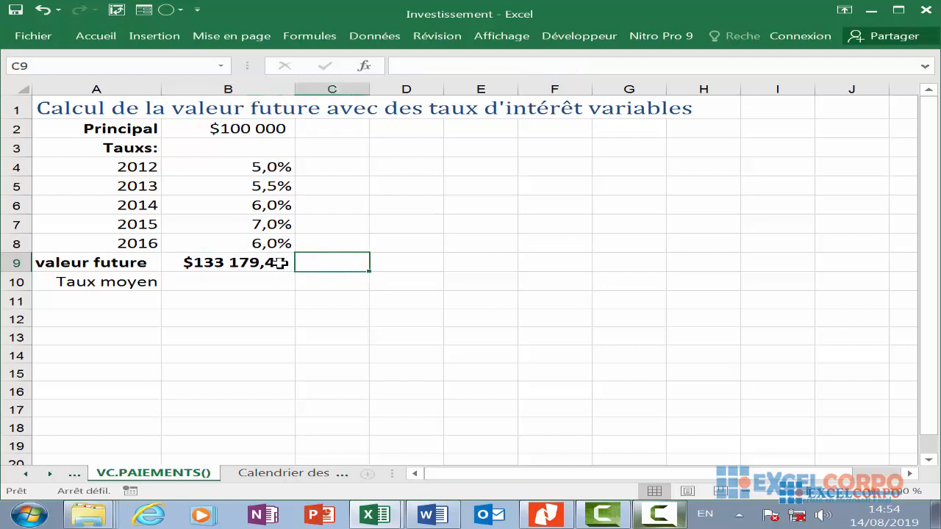
click(279, 262)
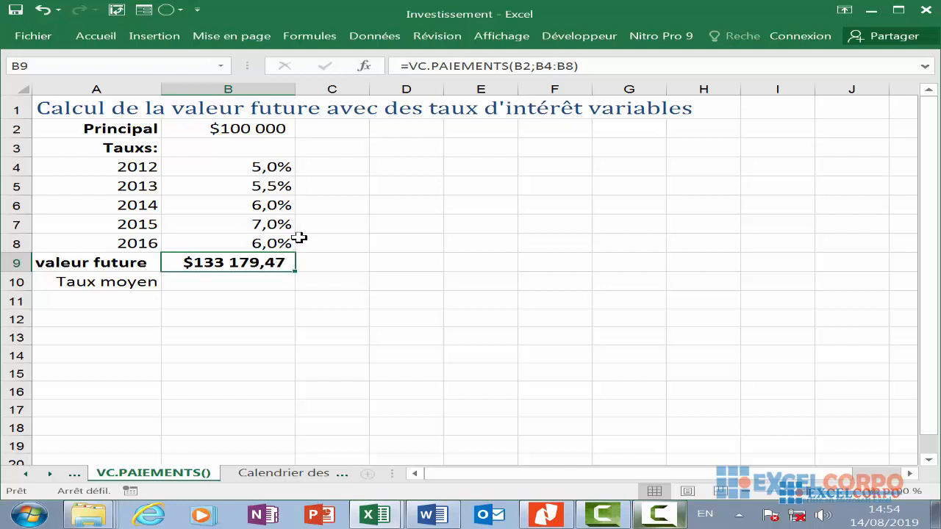
scroll(299, 238, down, 3)
scroll(299, 237, up, 3)
- Start a TAUX formula in B10 for the Taux moyen row
click(252, 301)
click(252, 287)
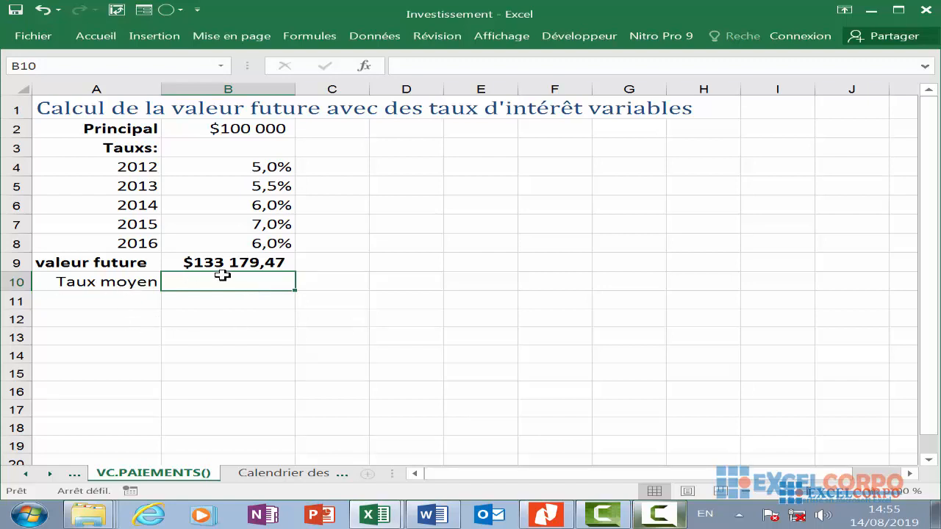
text(=)
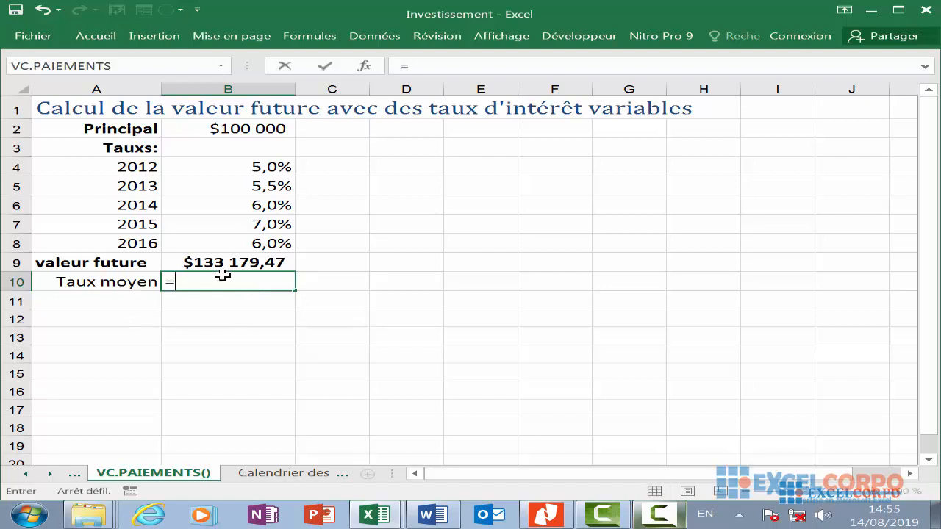
text(TAUX)
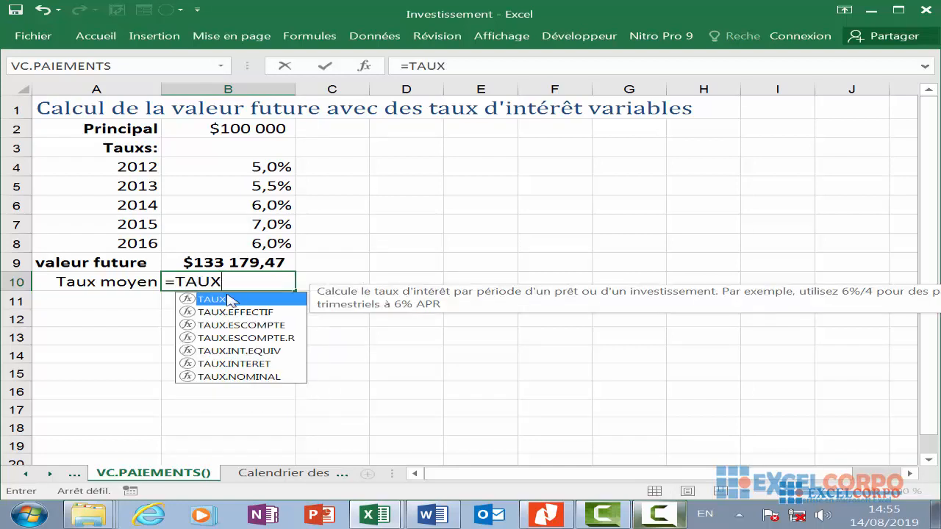
double_click(233, 299)
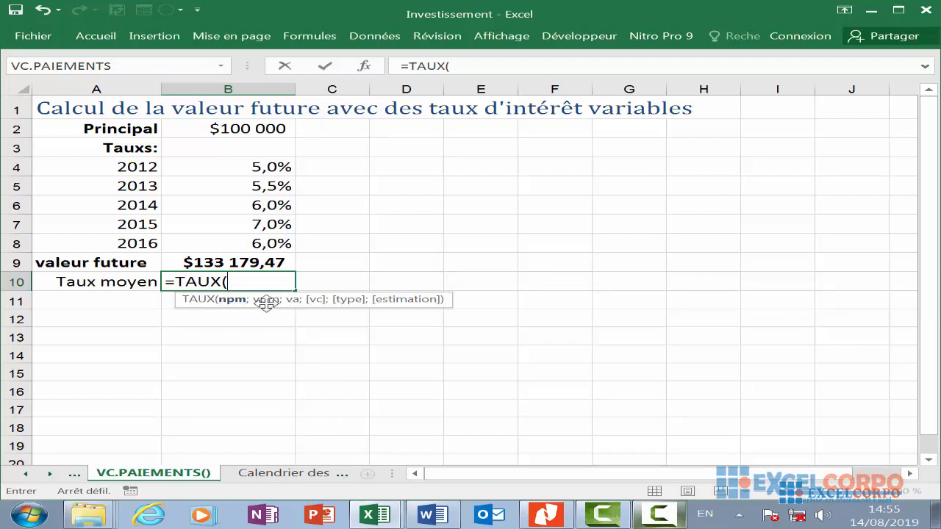
- Enter LIGNES(B4:B8) as the TAUX number-of-periods argument
text(LIGNE)
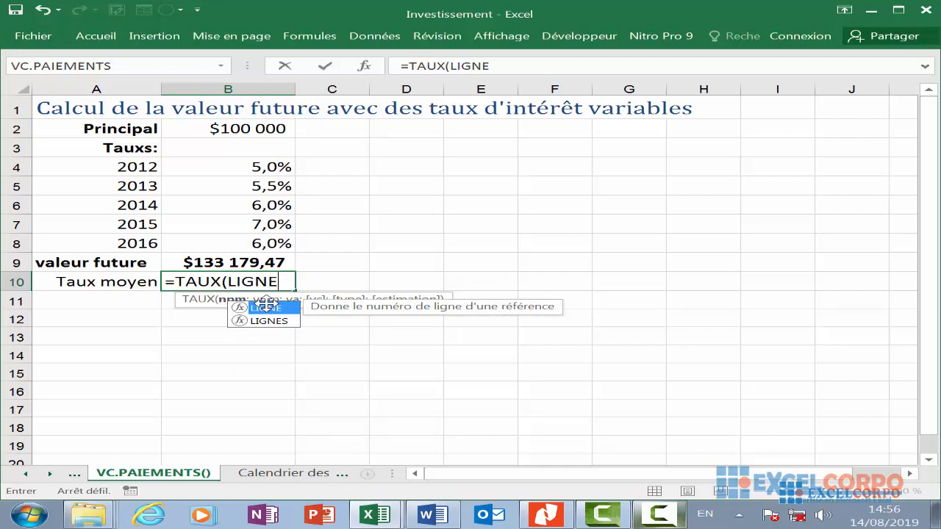
key(Down)
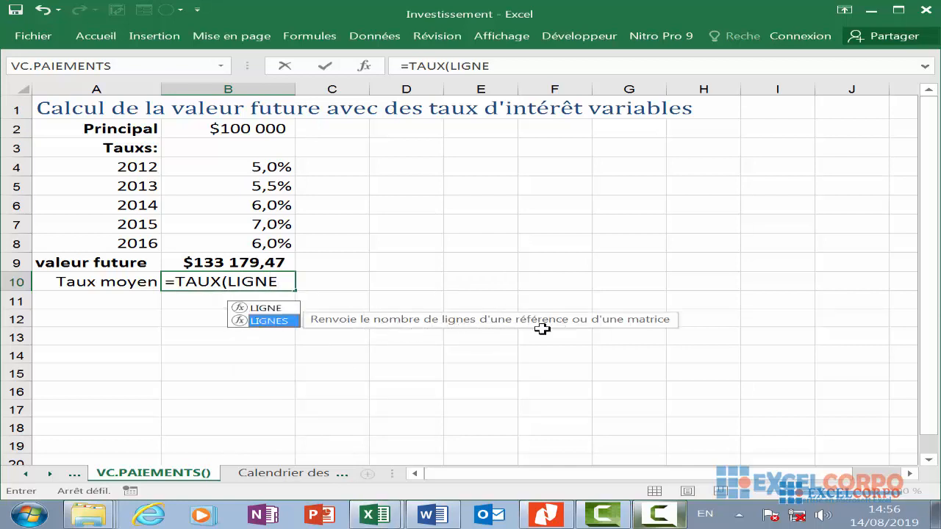
key(Return)
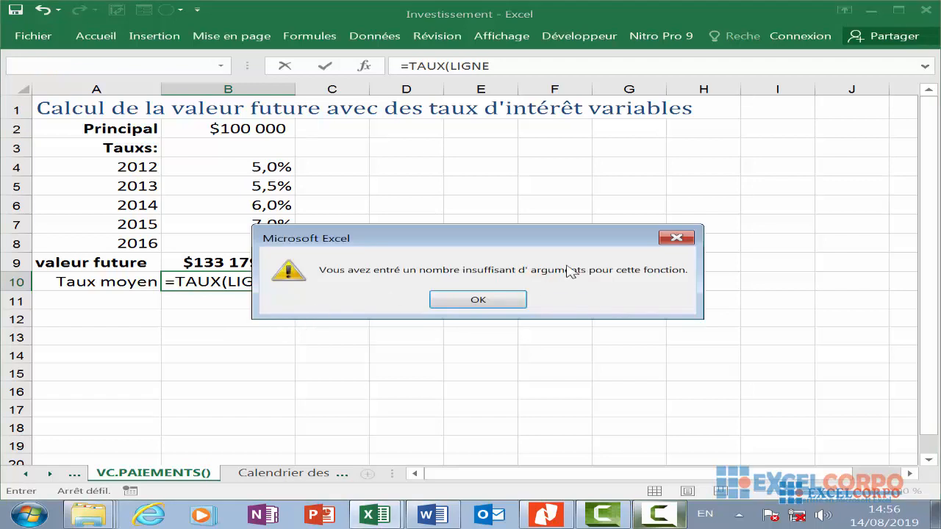
click(675, 237)
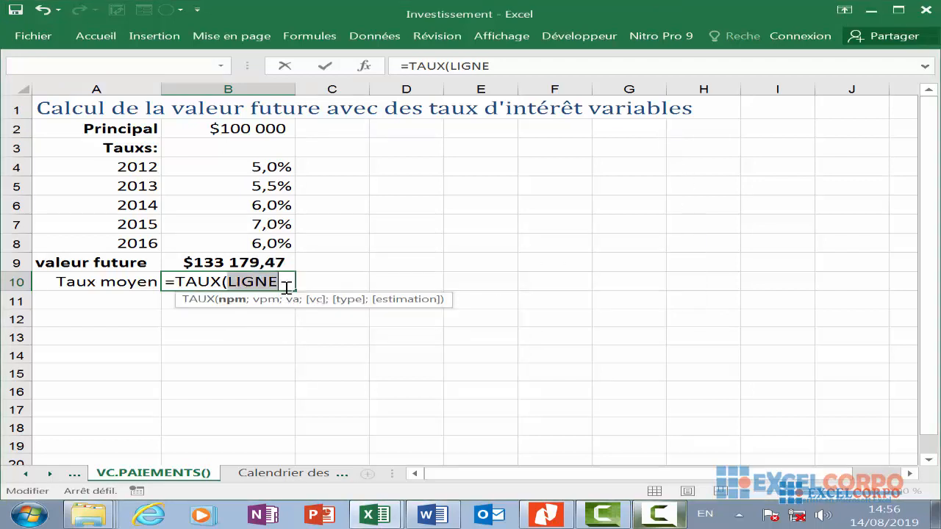
click(286, 286)
text(S)
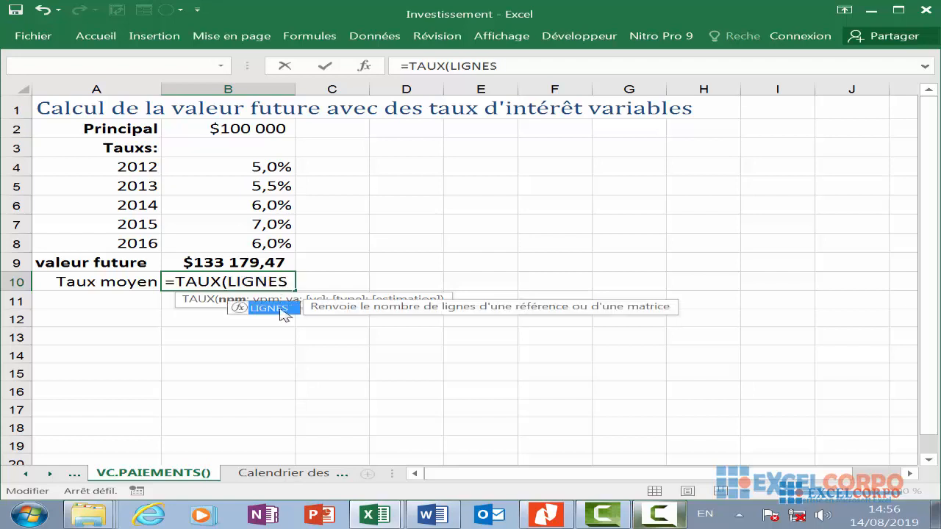
double_click(283, 308)
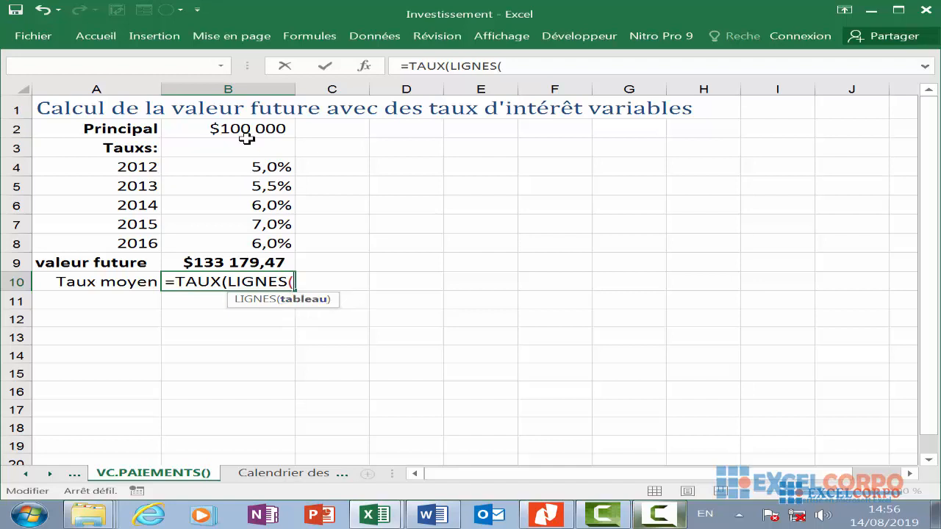
drag(281, 169, 274, 234)
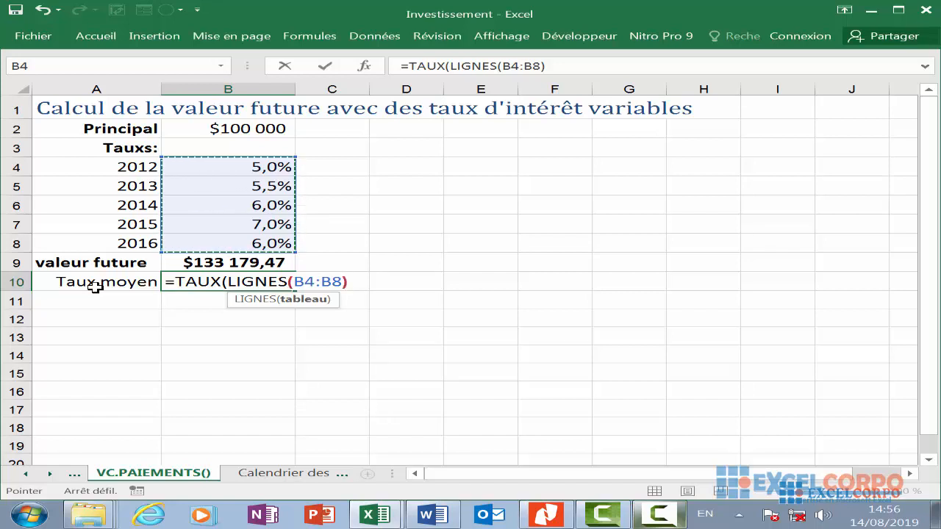
text();)
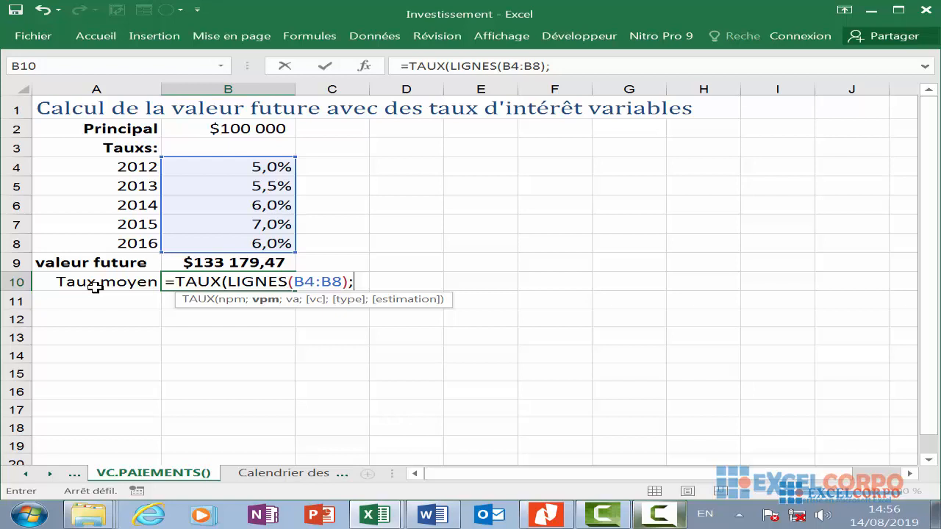
- Add 0 as the payment and B2 as the present value arguments of TAUX
text(0;)
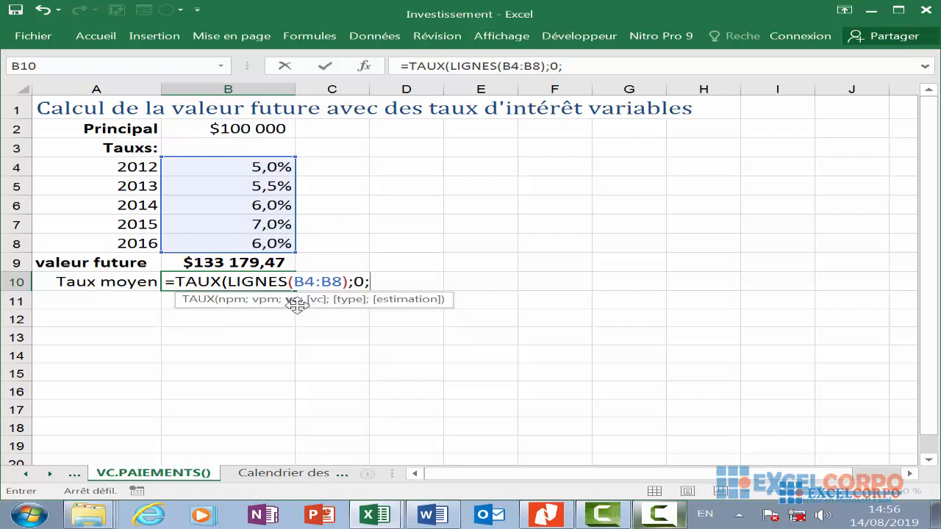
click(242, 127)
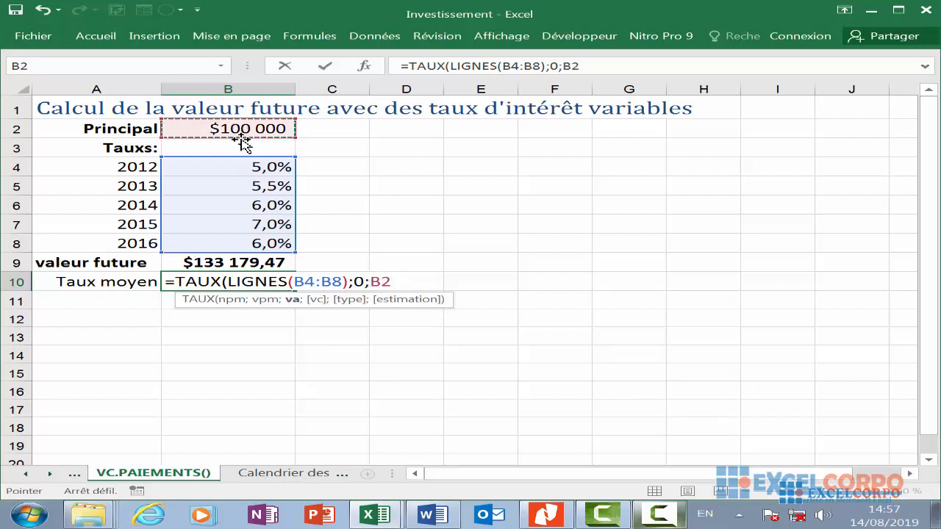
text(;)
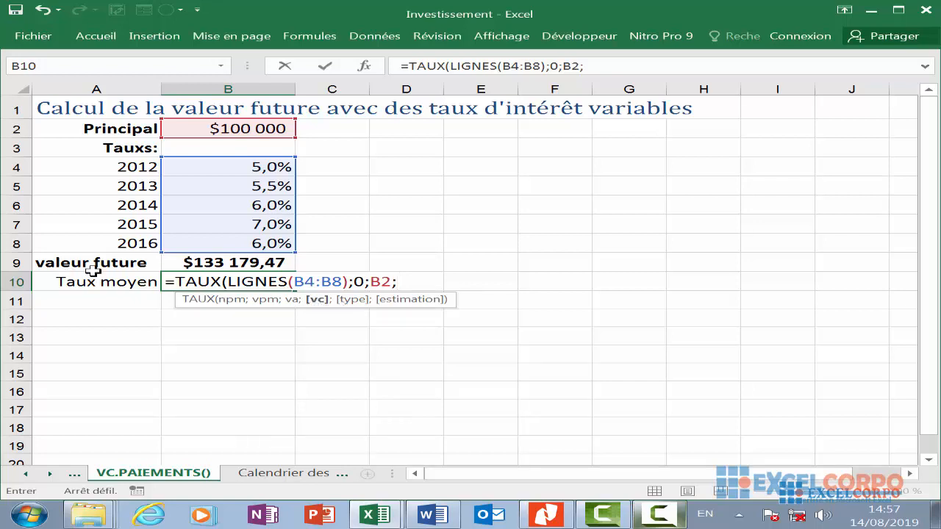
- Start a negative VC.PAIEMENTS as the future value argument, with B2 as its principal, instead of referencing B9
text(-)
click(208, 265)
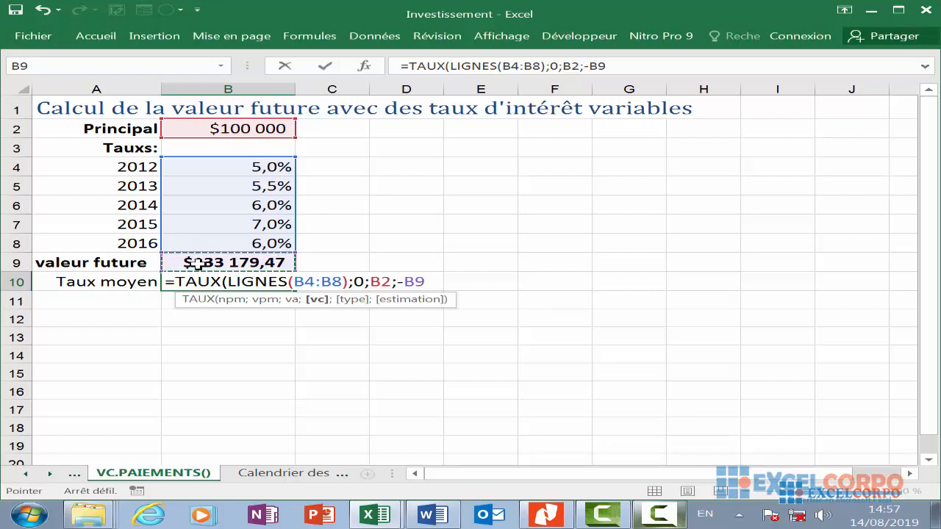
key(BackSpace)
key(BackSpace)
text(V)
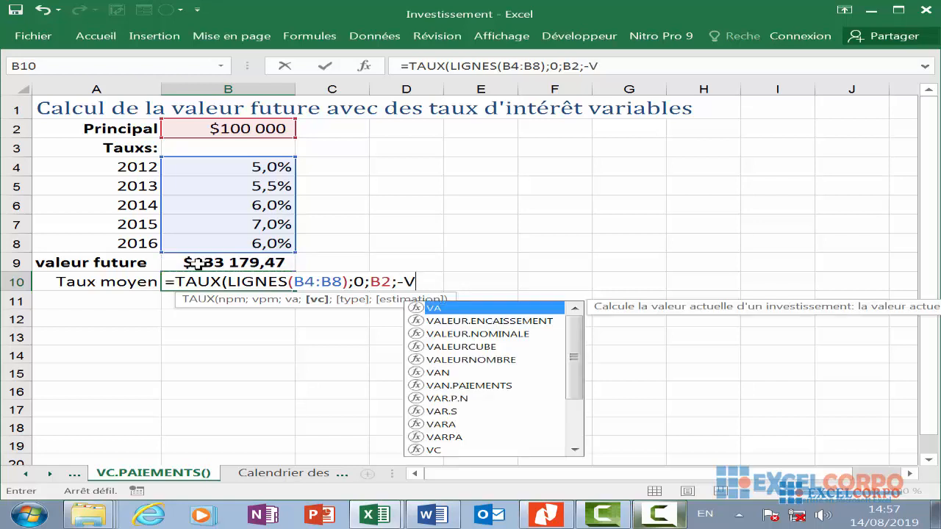
text(C)
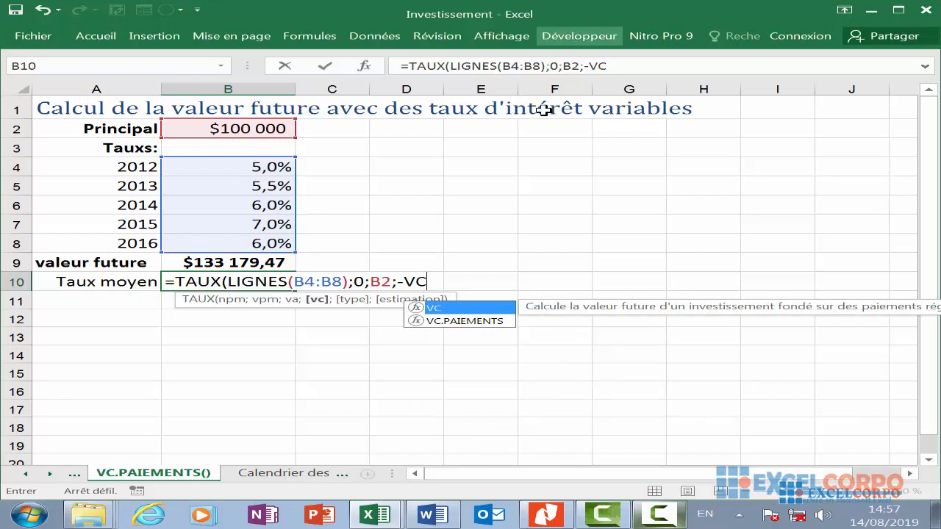
click(451, 323)
double_click(459, 324)
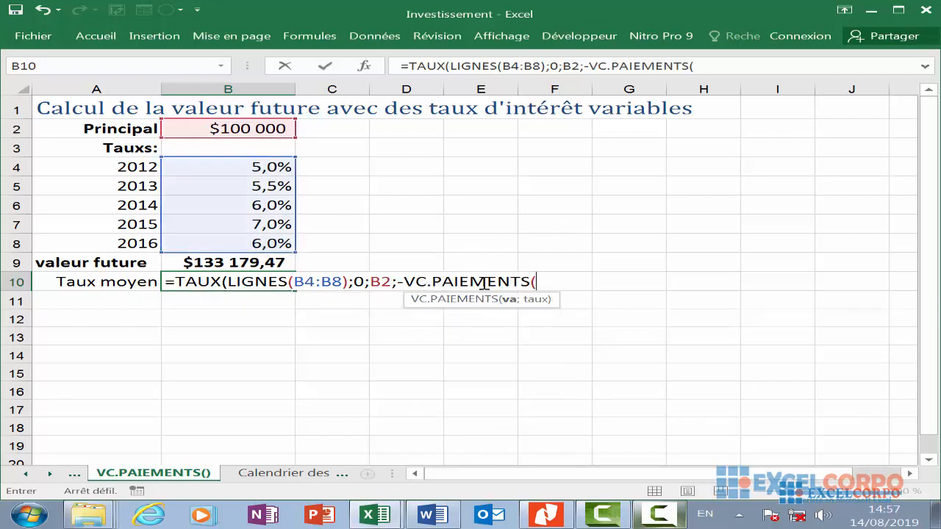
text(B2;)
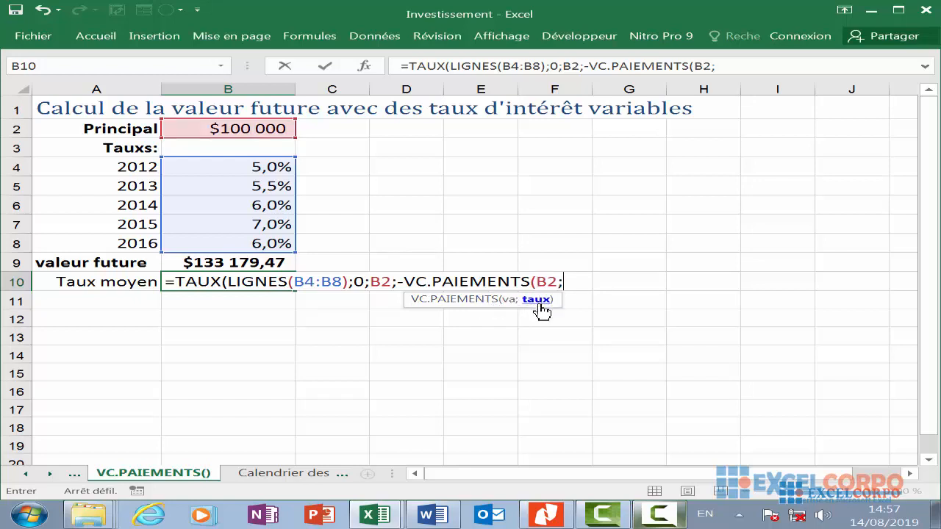
- Add the rates B4:B8 to VC.PAIEMENTS, close both functions and confirm the TAUX formula in B10
drag(268, 167, 256, 237)
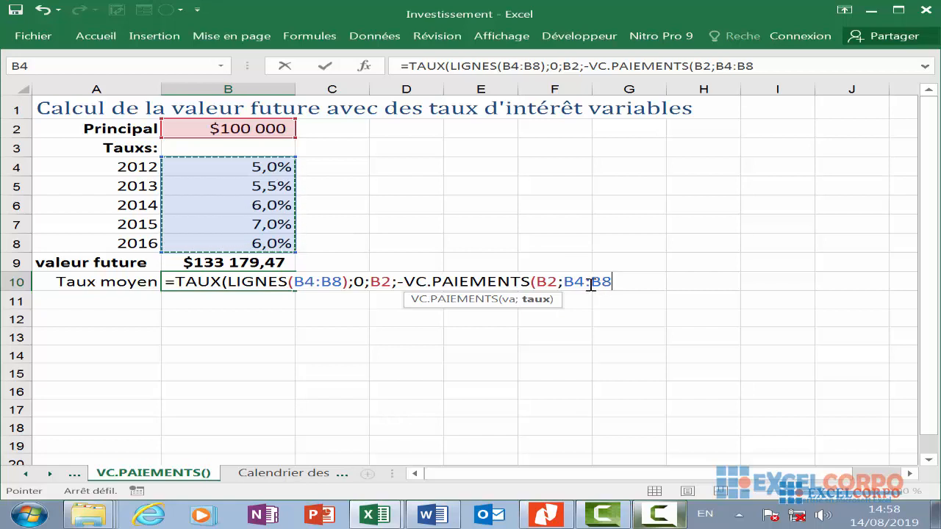
text()))
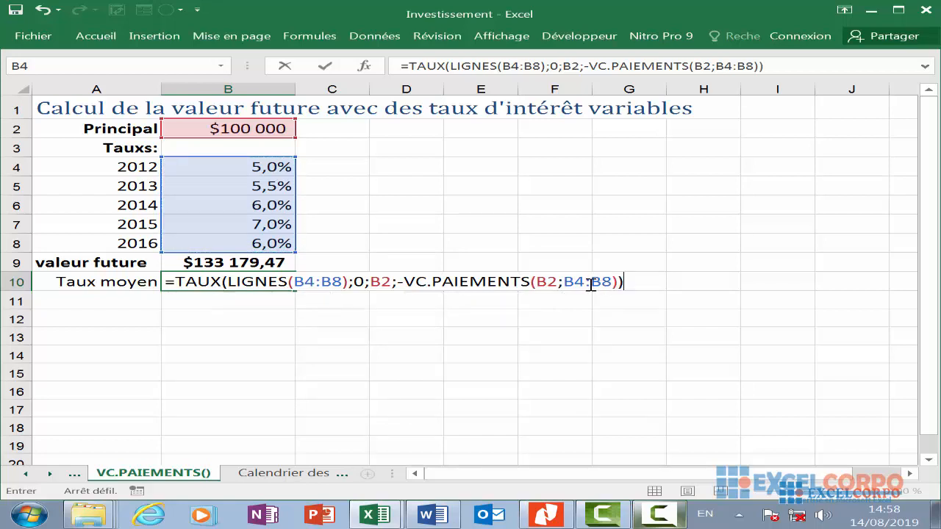
key(Return)
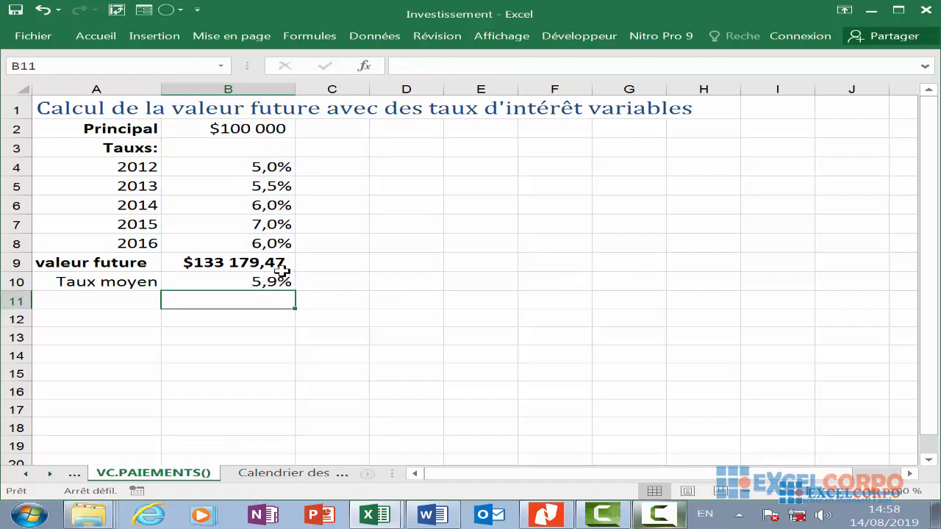
scroll(335, 314, down, 2)
scroll(336, 313, up, 2)
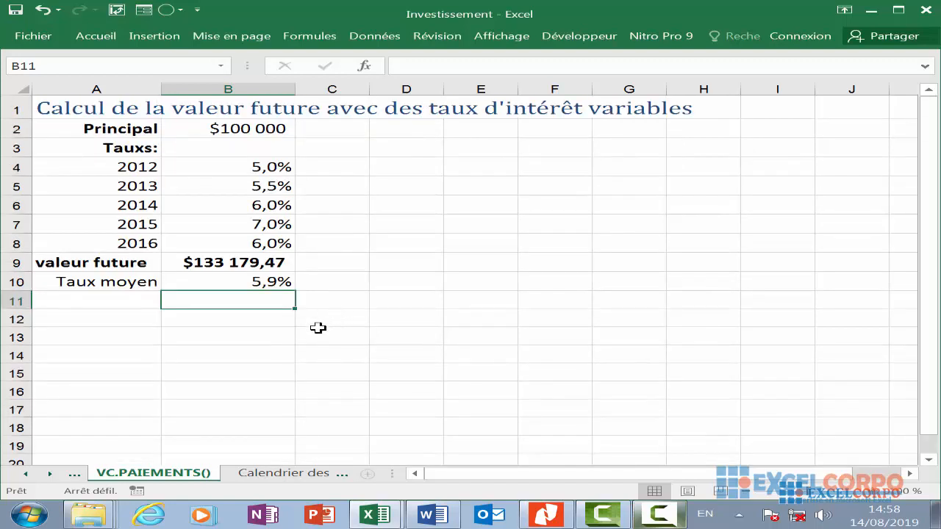